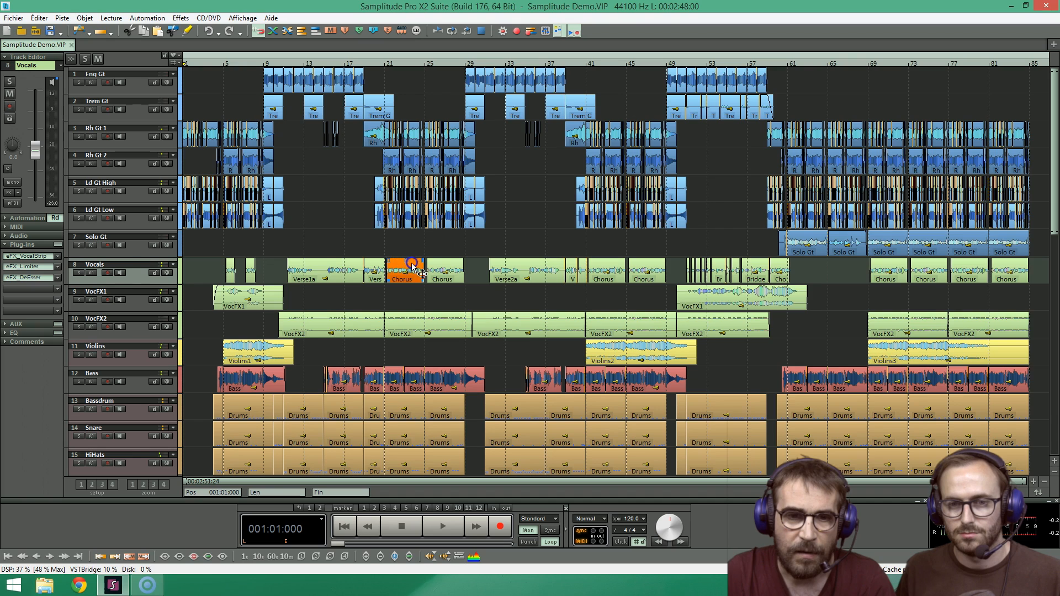
Open the Vocals track's second Chorus object, near bar 25, in the object editor to view its effect settings.
click(450, 262)
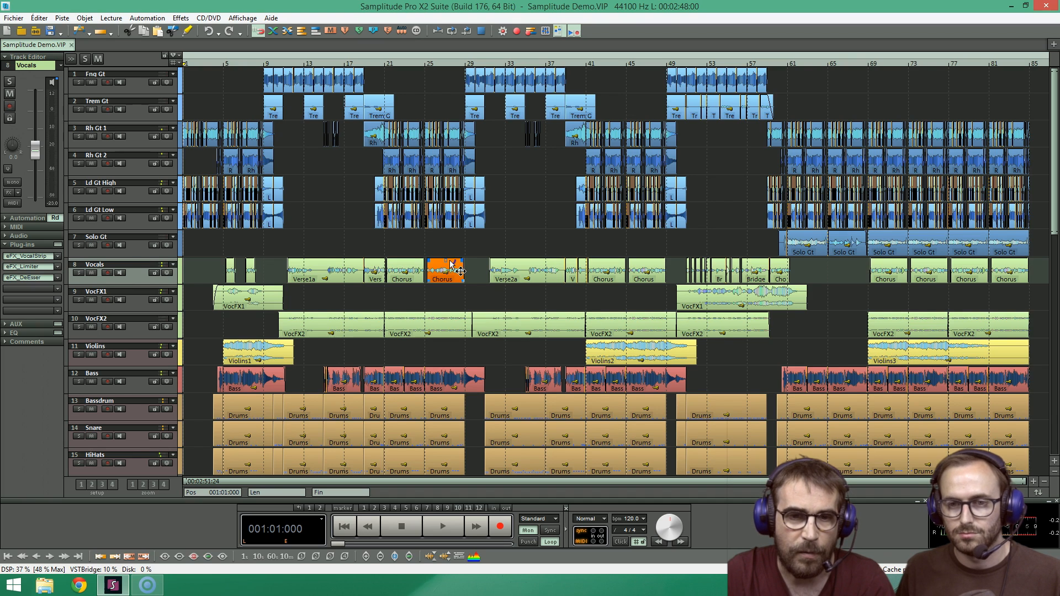
double_click(450, 264)
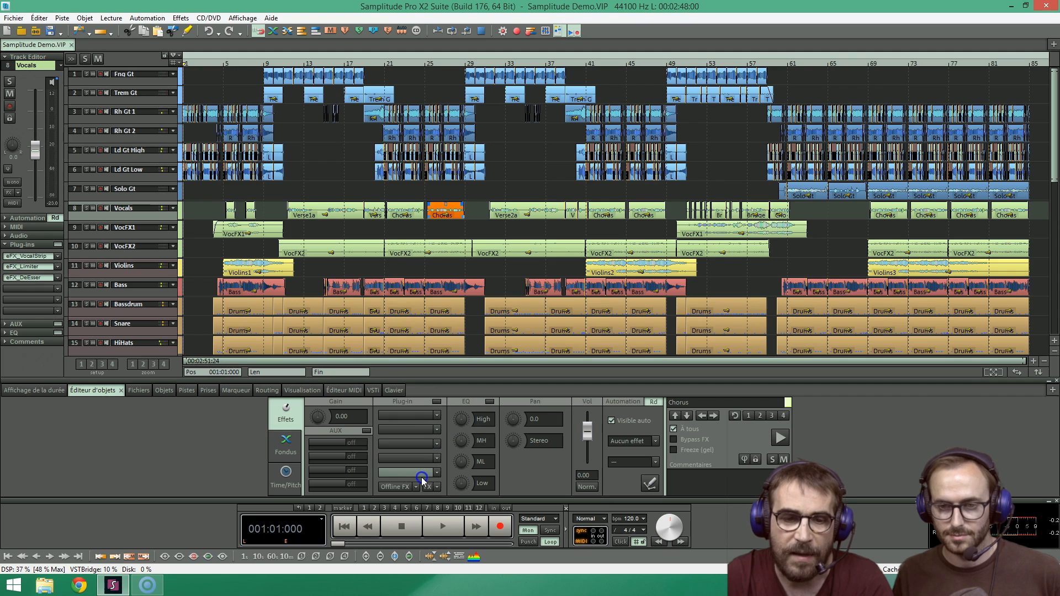
click(379, 431)
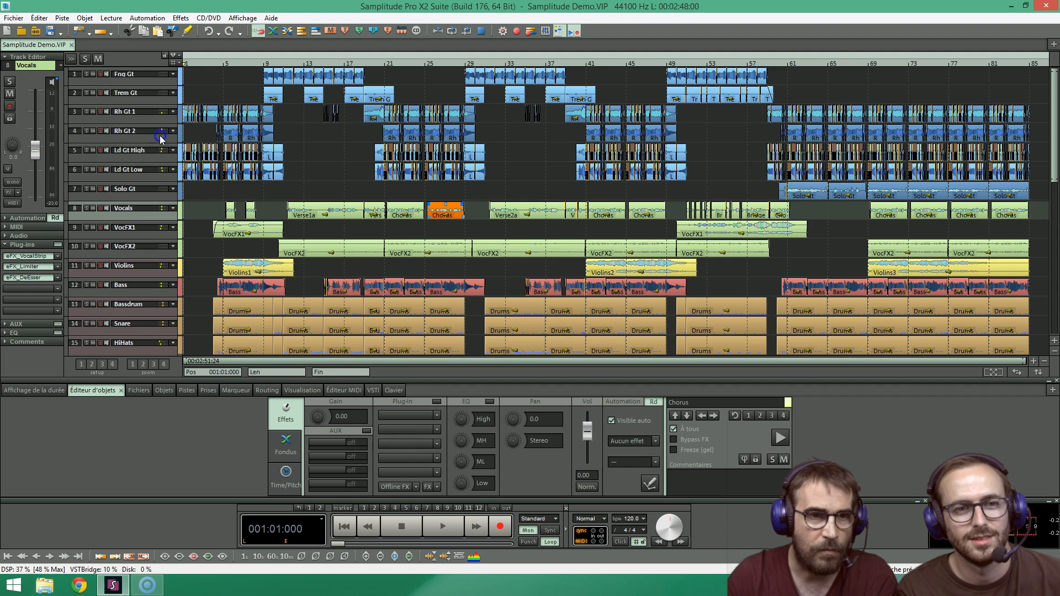
Select the Rh Gt 1 track and browse the Restauration effects available for its second plug-in slot.
click(174, 111)
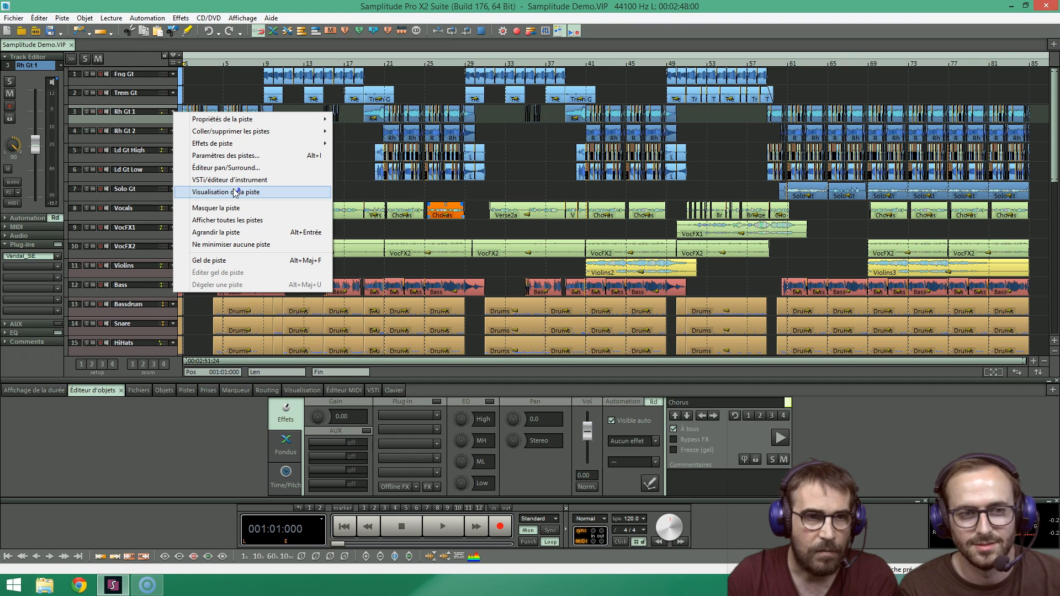
click(143, 125)
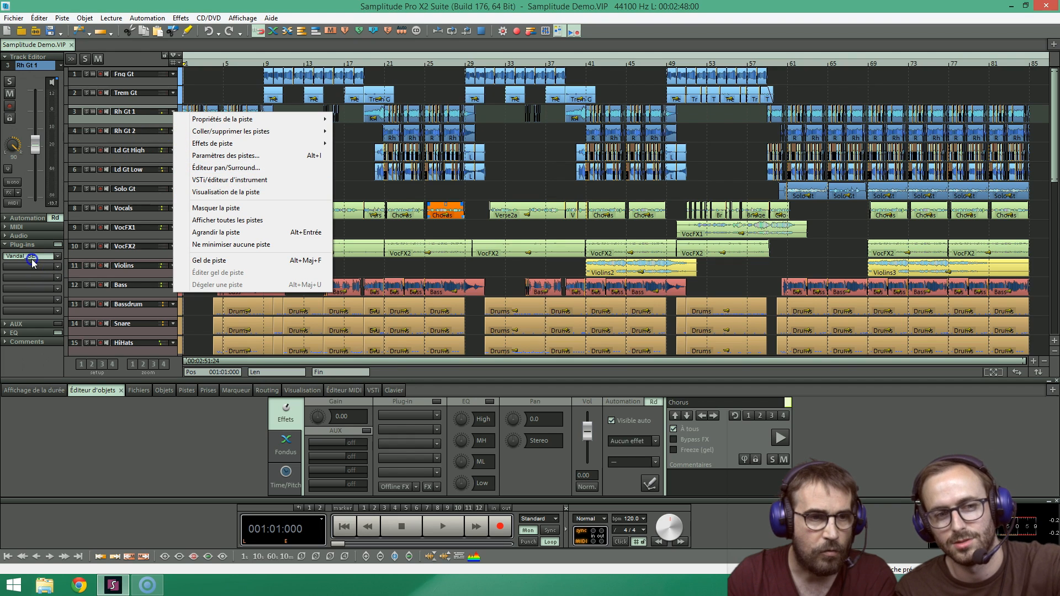
click(57, 267)
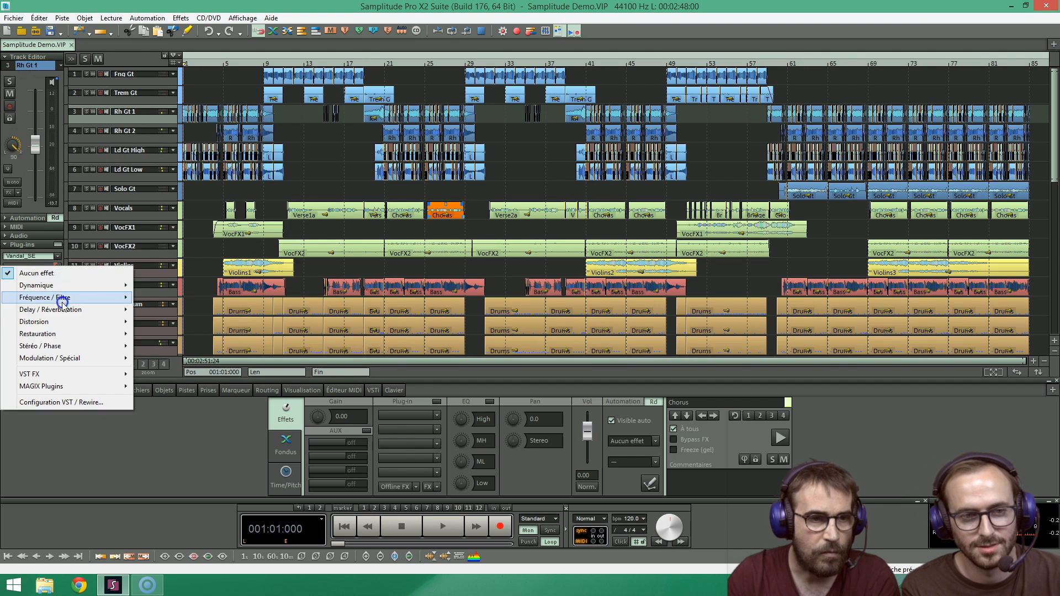
mouse_move(63, 334)
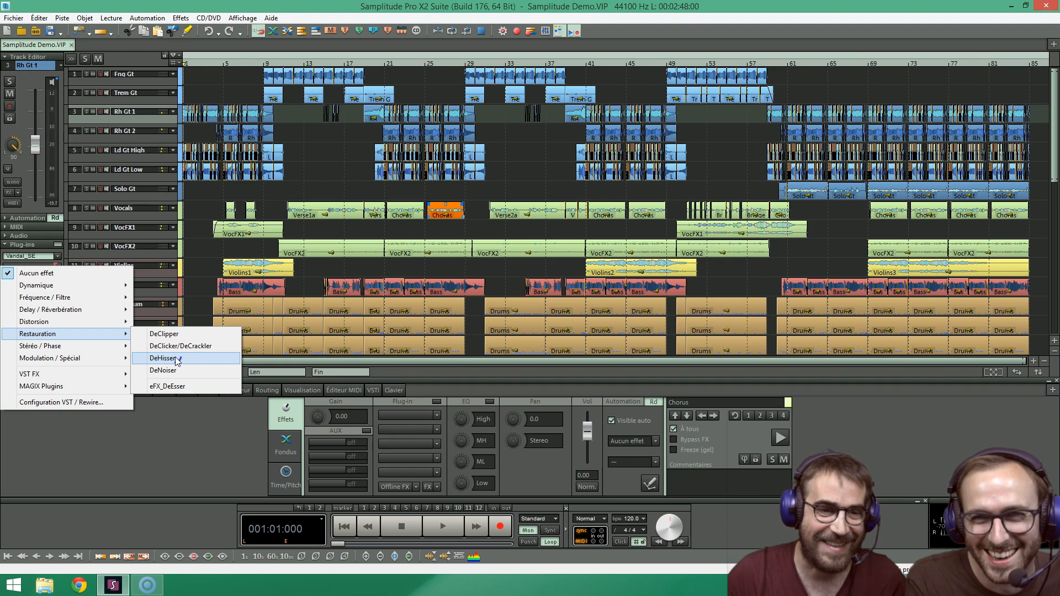
click(159, 375)
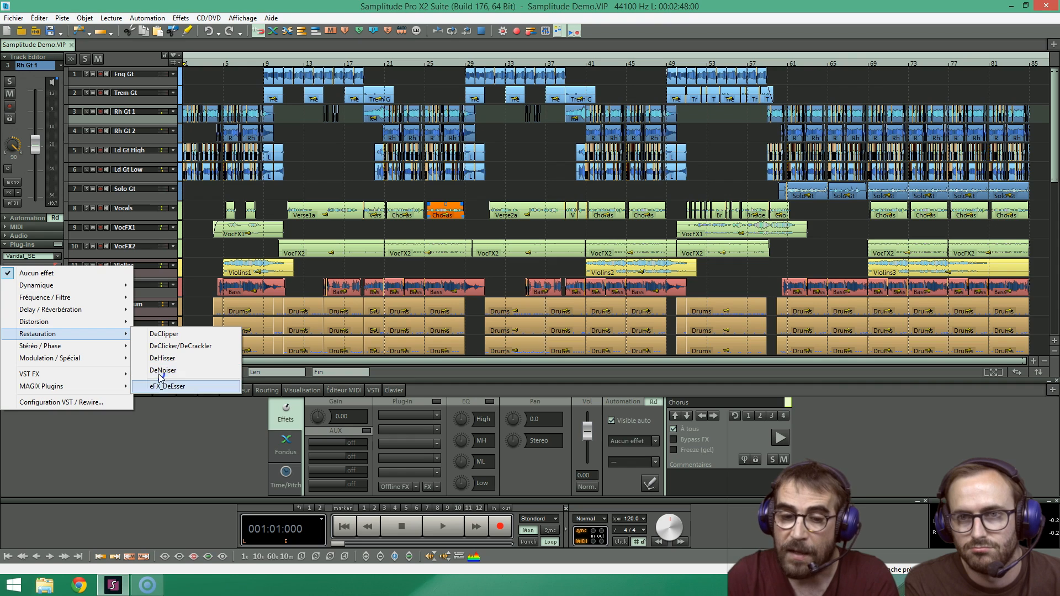
Display the audio as spectrograms with the Fng Gt track enlarged, and look through the available mouse modes, including Mode Spectral.
click(472, 558)
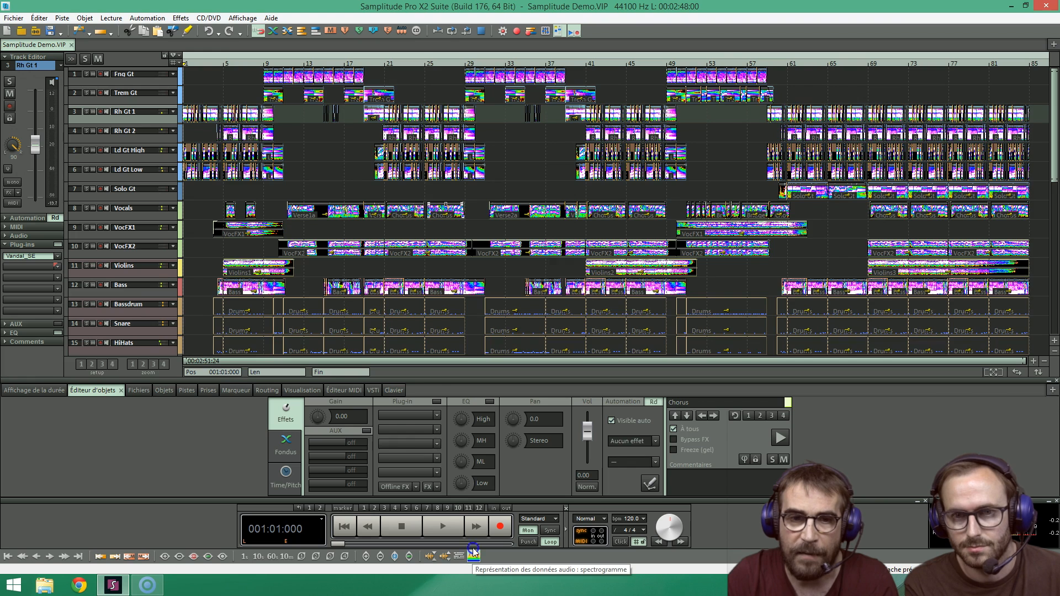
drag(157, 85, 150, 203)
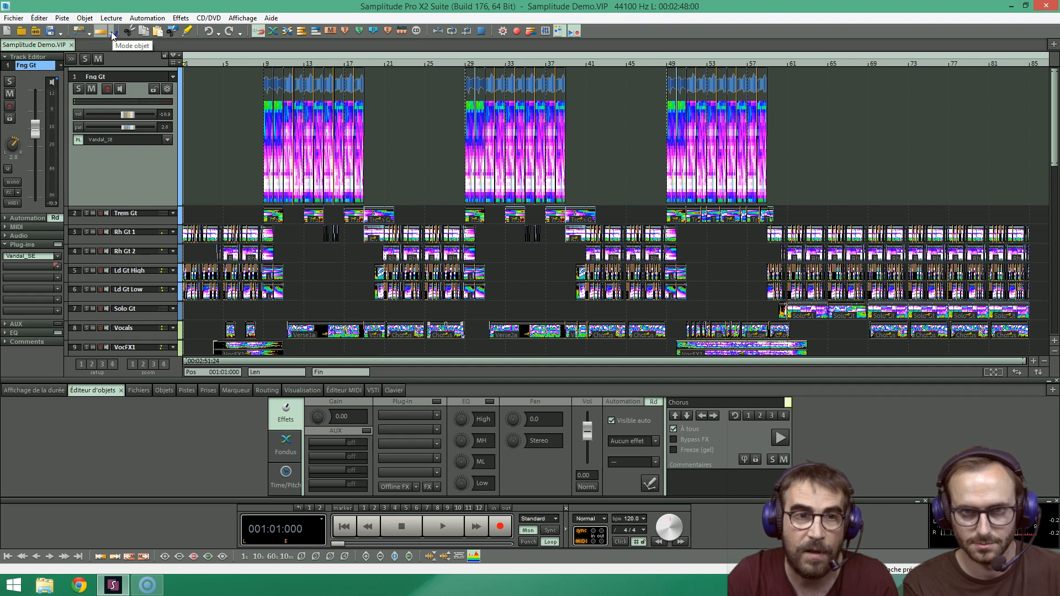
click(87, 35)
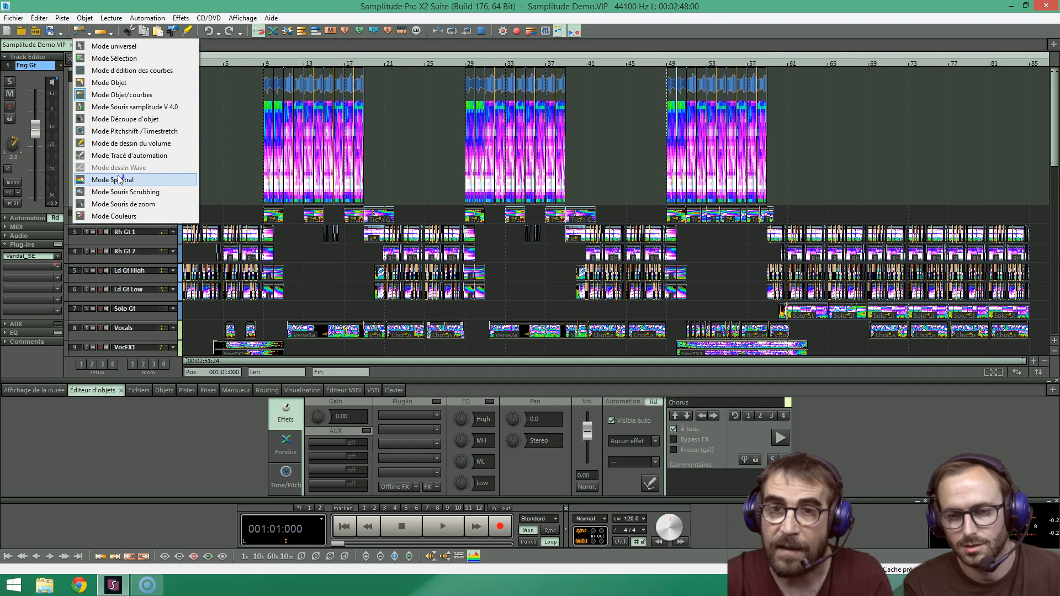
click(87, 35)
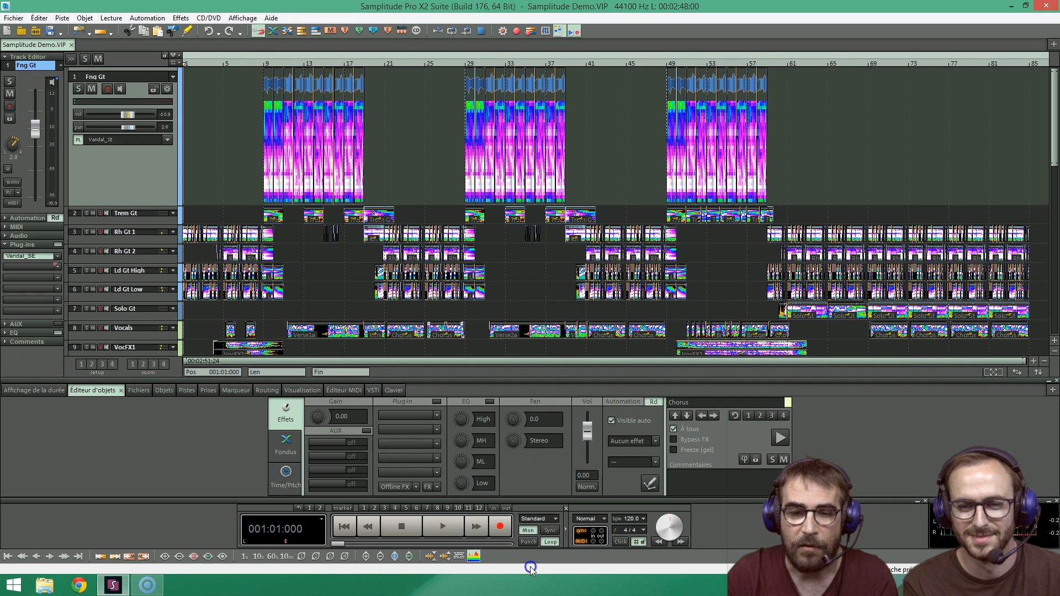
Return the audio display to waveforms and reduce the height of the Fng Gt track.
click(473, 556)
click(99, 119)
drag(133, 206, 136, 99)
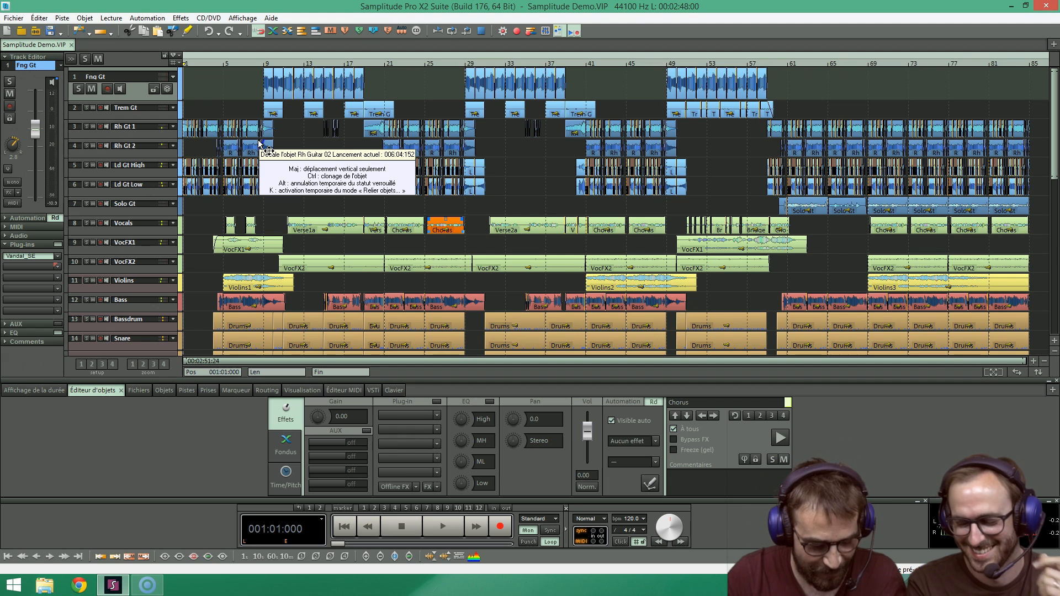
Review the Comparisonics waveform colour setting in the display options of the system settings.
key(y)
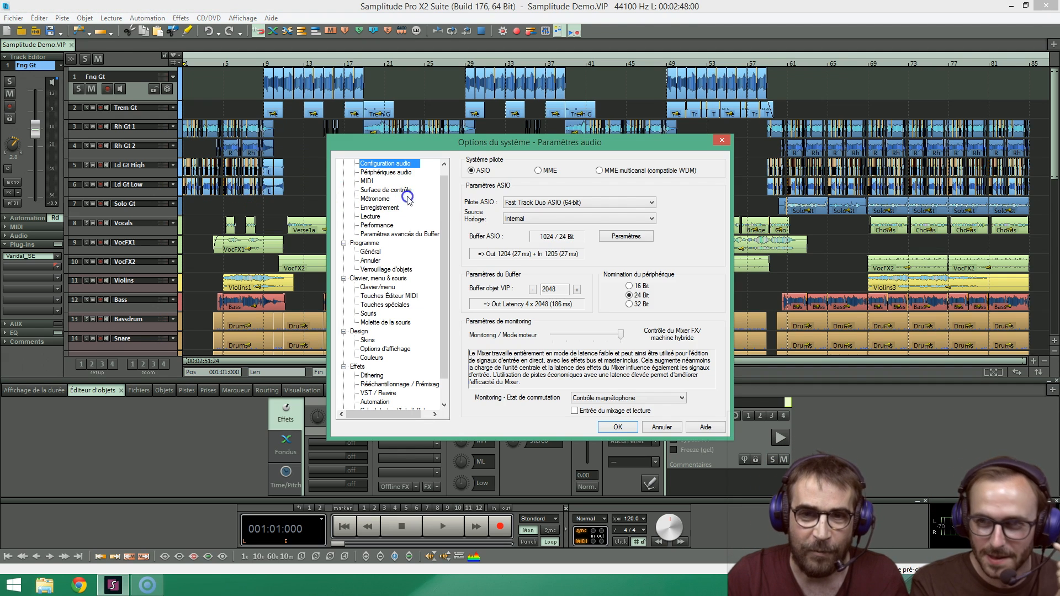
drag(445, 199, 442, 240)
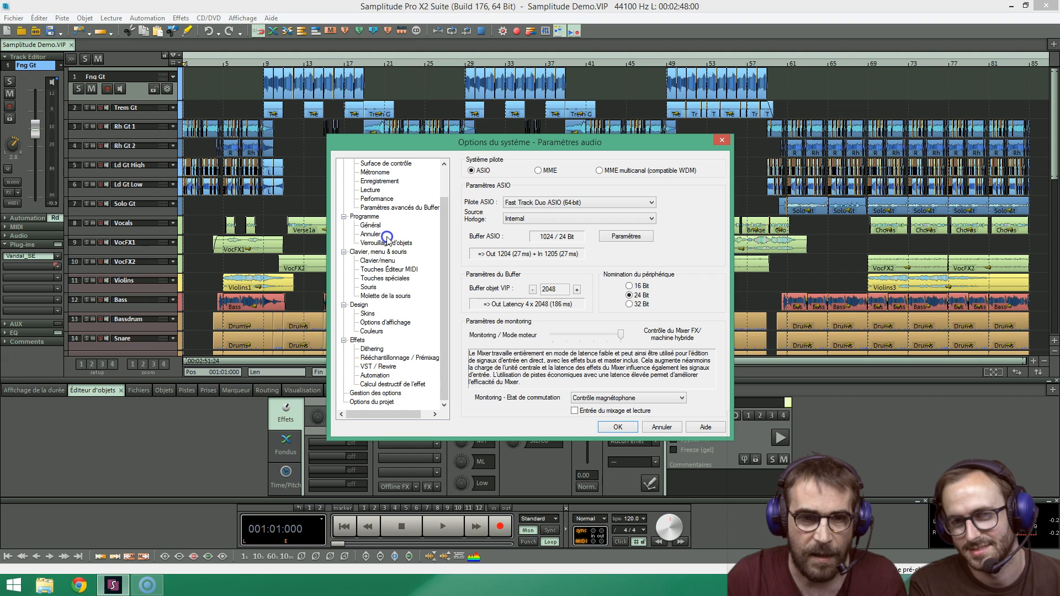
click(378, 322)
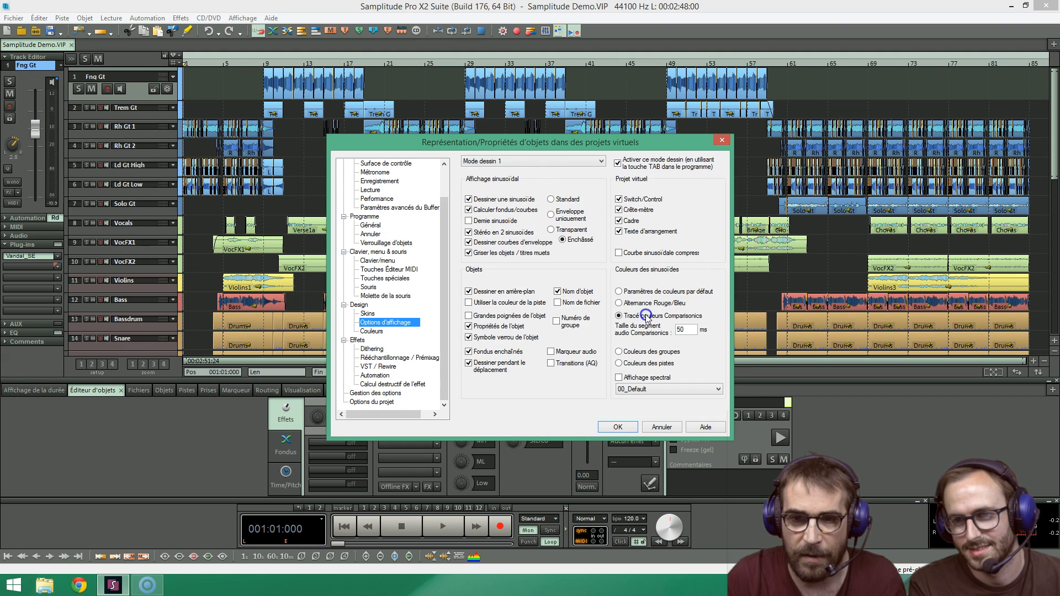
click(619, 427)
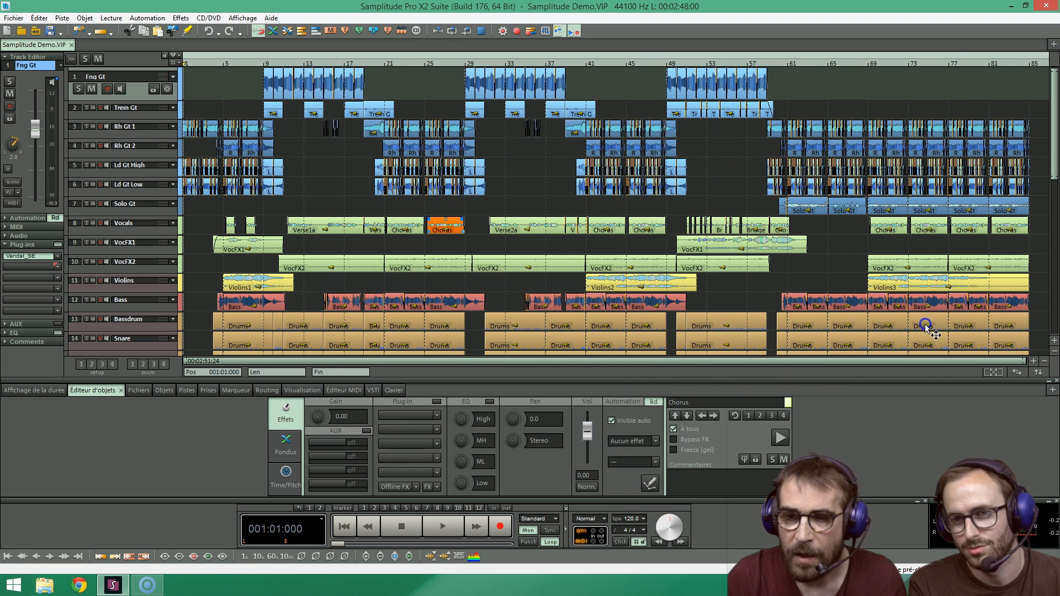
Zoom in on the song's opening bars and temporarily enlarge the VocFX1 track to examine its waveform colours.
click(1029, 360)
click(1029, 360)
click(1029, 360)
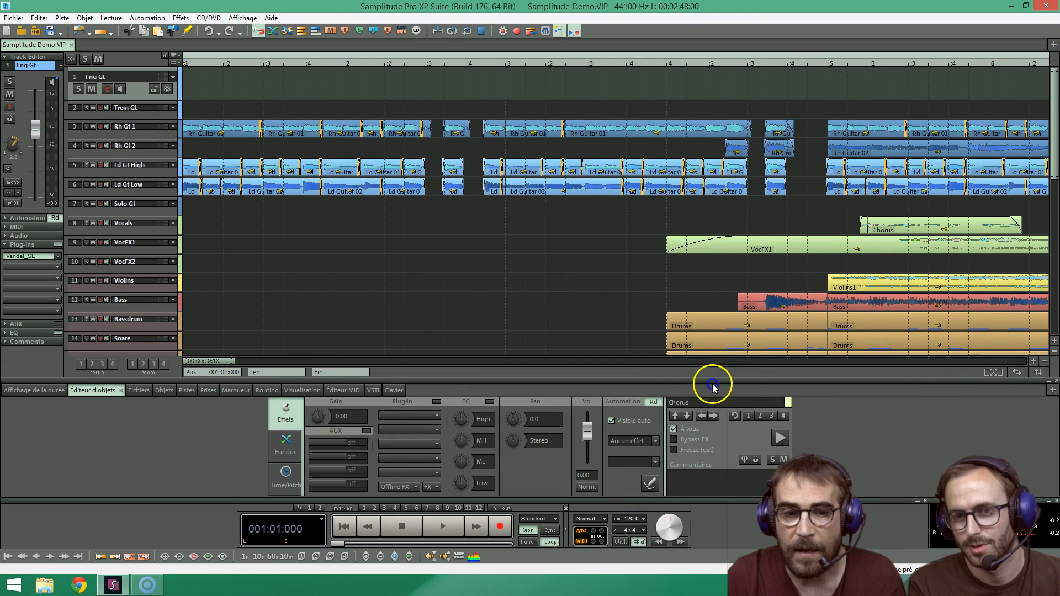
drag(209, 363, 227, 366)
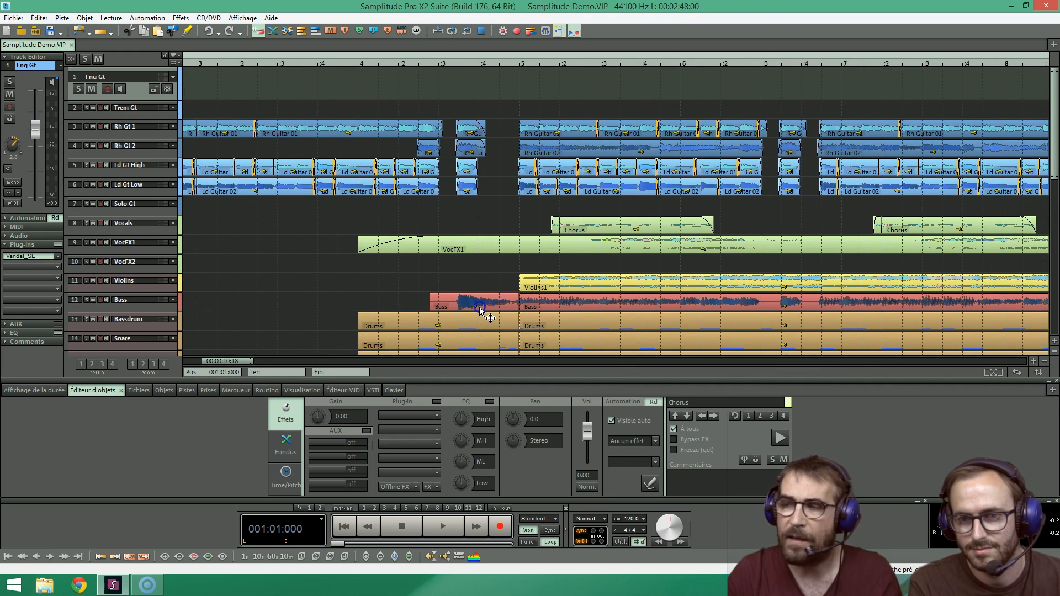
key(y)
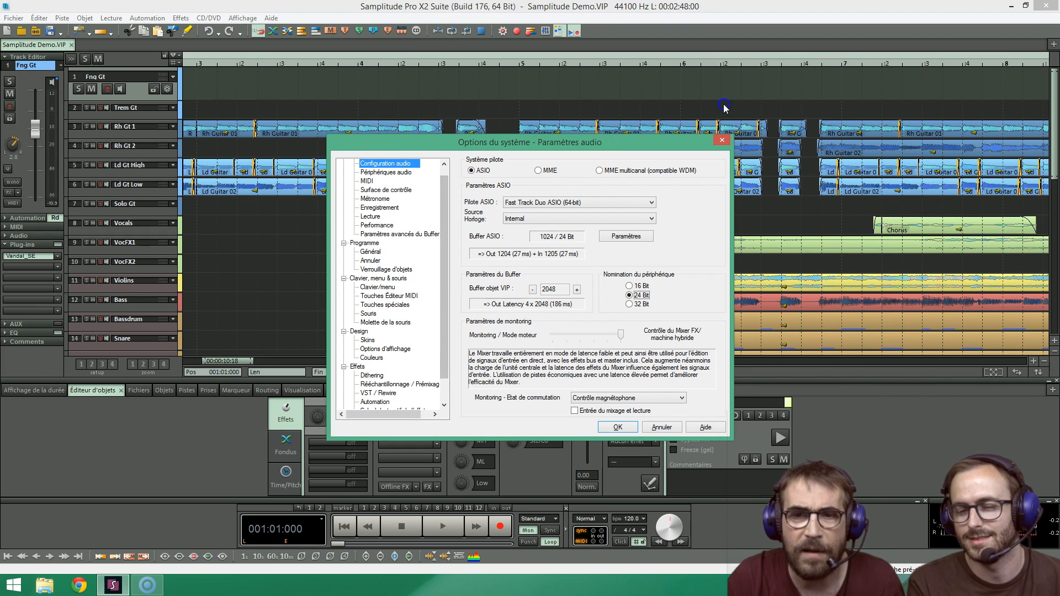
click(722, 140)
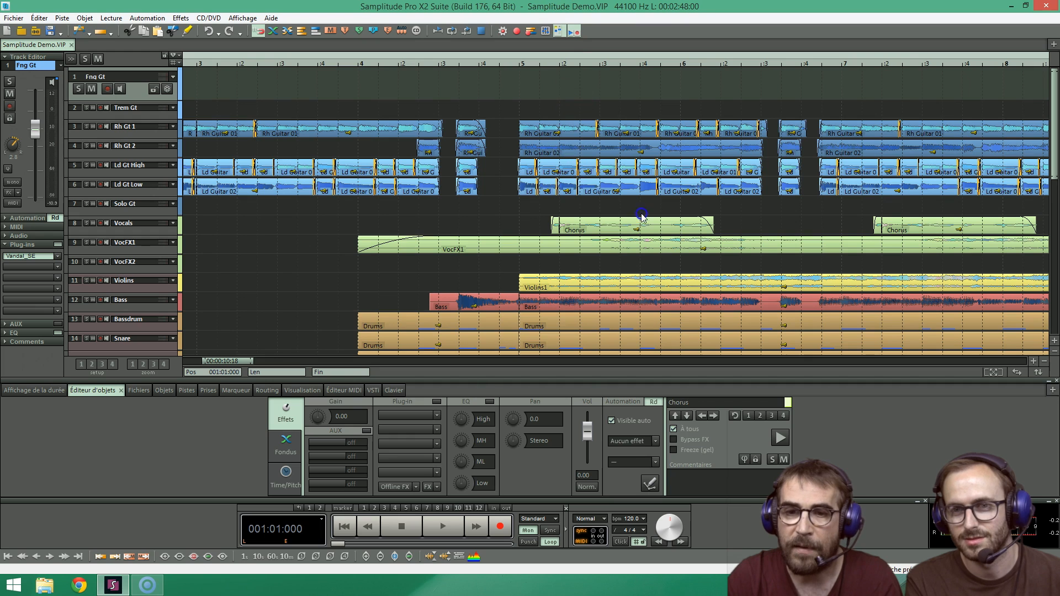
drag(163, 259, 163, 356)
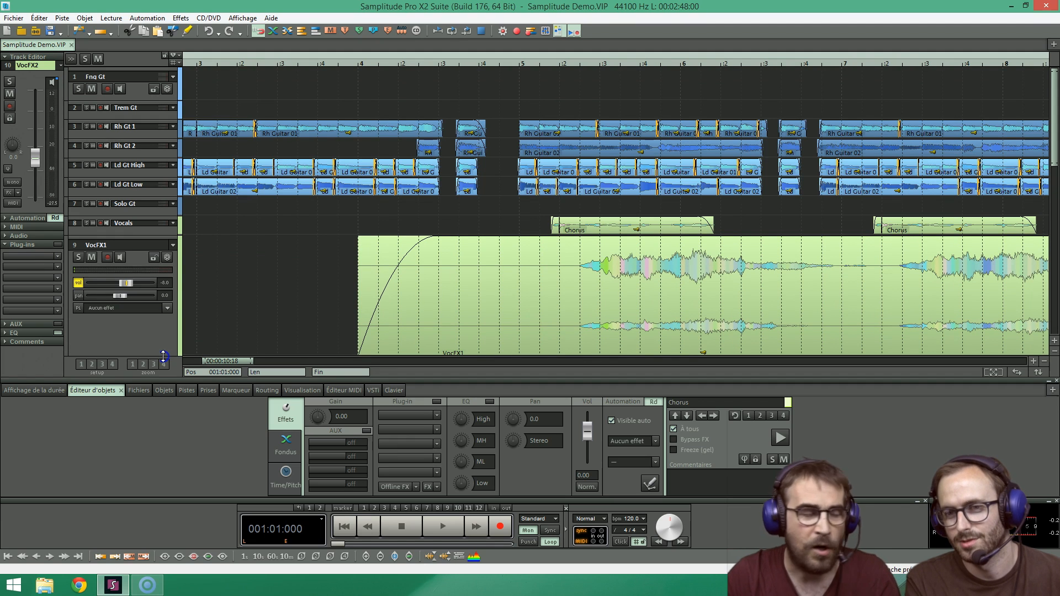
drag(163, 356, 177, 268)
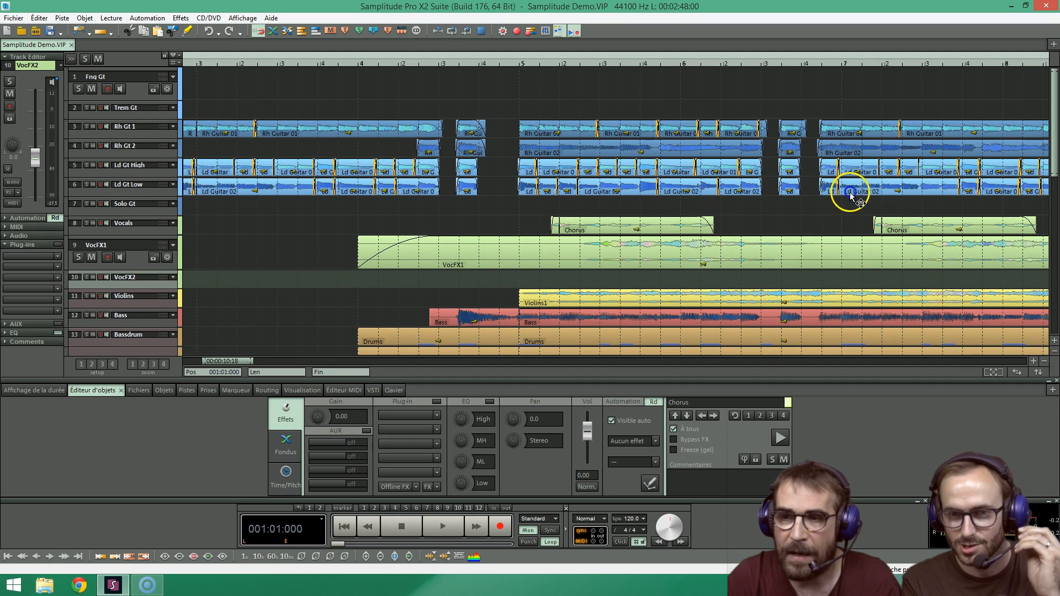
Select the VocFX1 track and return the arrangement view to the start of the song.
mouse_move(1054, 135)
mouse_down()
mouse_move(1051, 204)
mouse_move(1049, 127)
mouse_up()
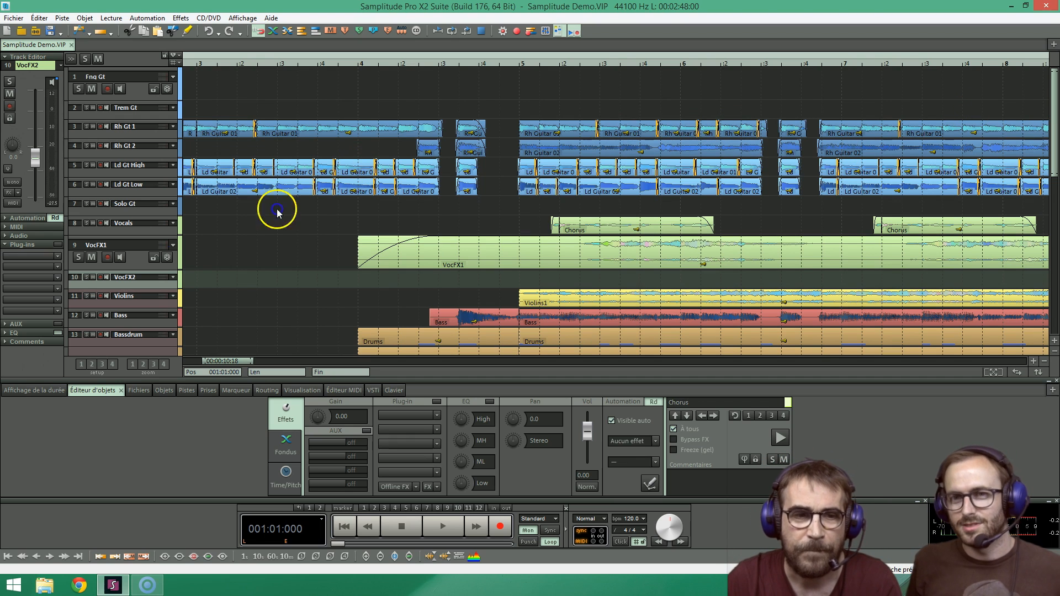
click(168, 264)
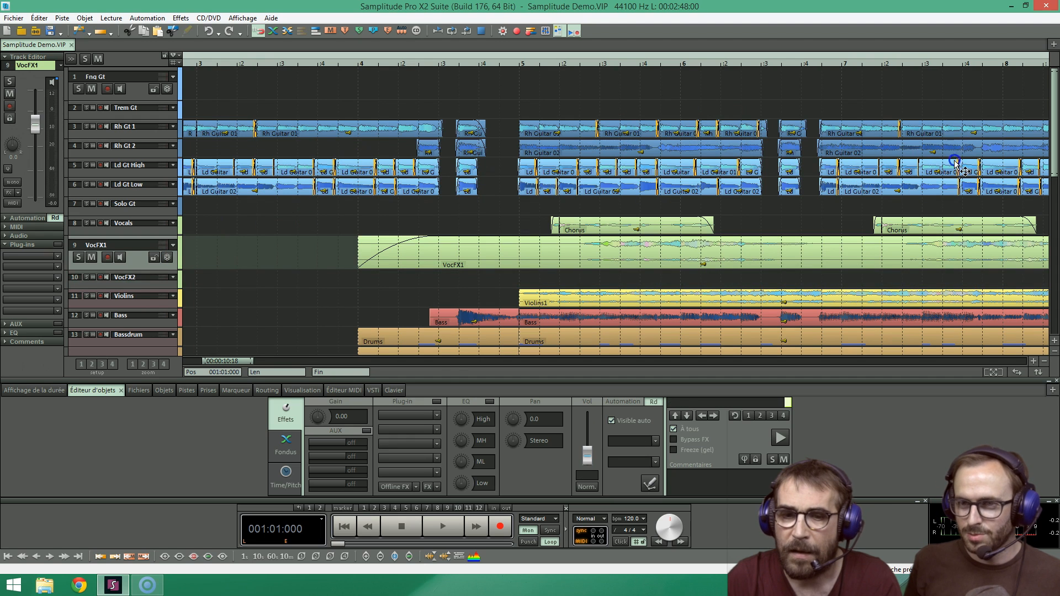
drag(240, 361, 220, 363)
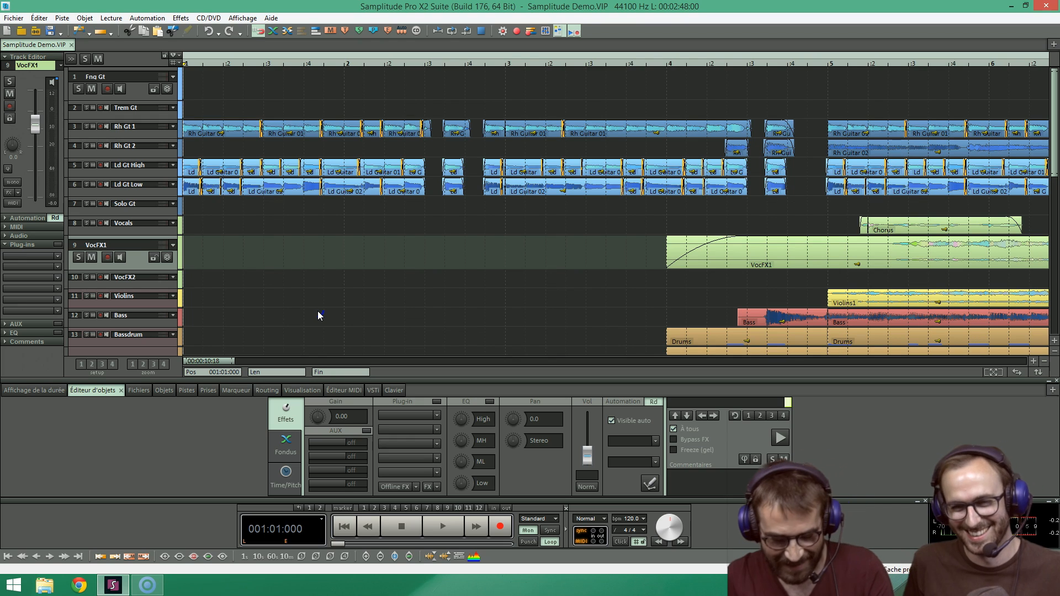
In the mixer, move eFX_Limiter from Vocals to Solo Gt and back into the Vocals plug-in chain below eFX_DeEsser.
key(m)
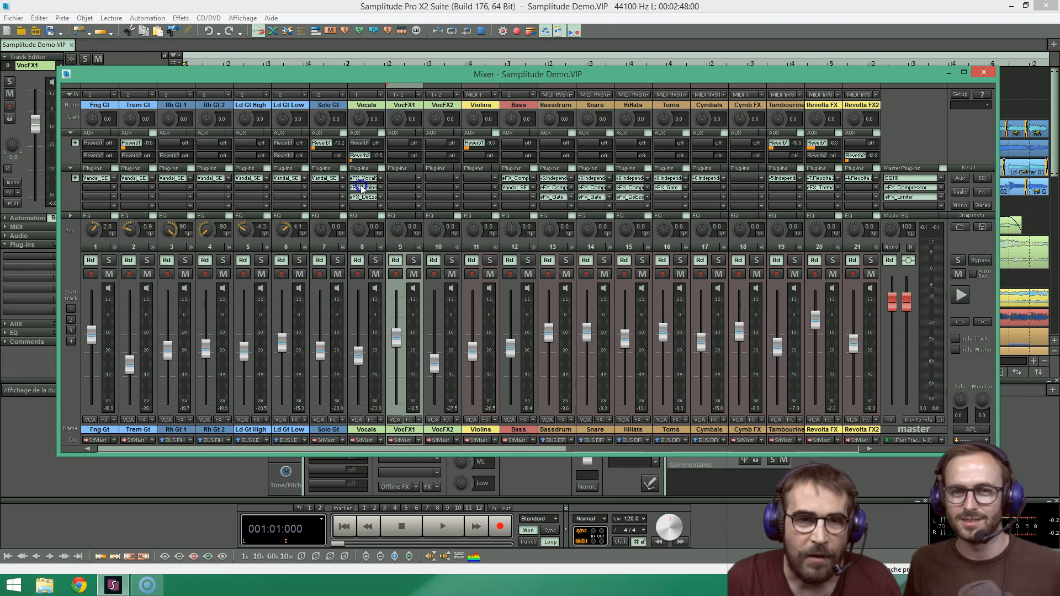
mouse_move(365, 188)
mouse_down()
mouse_move(368, 176)
mouse_move(368, 188)
mouse_up()
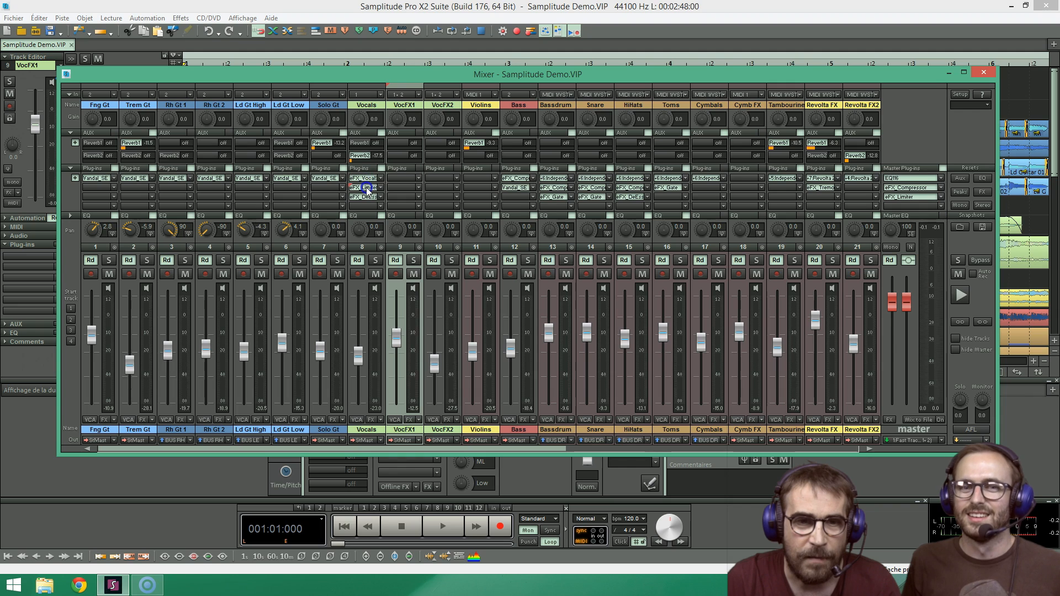
mouse_move(361, 188)
mouse_down()
mouse_move(314, 190)
mouse_move(365, 197)
mouse_up()
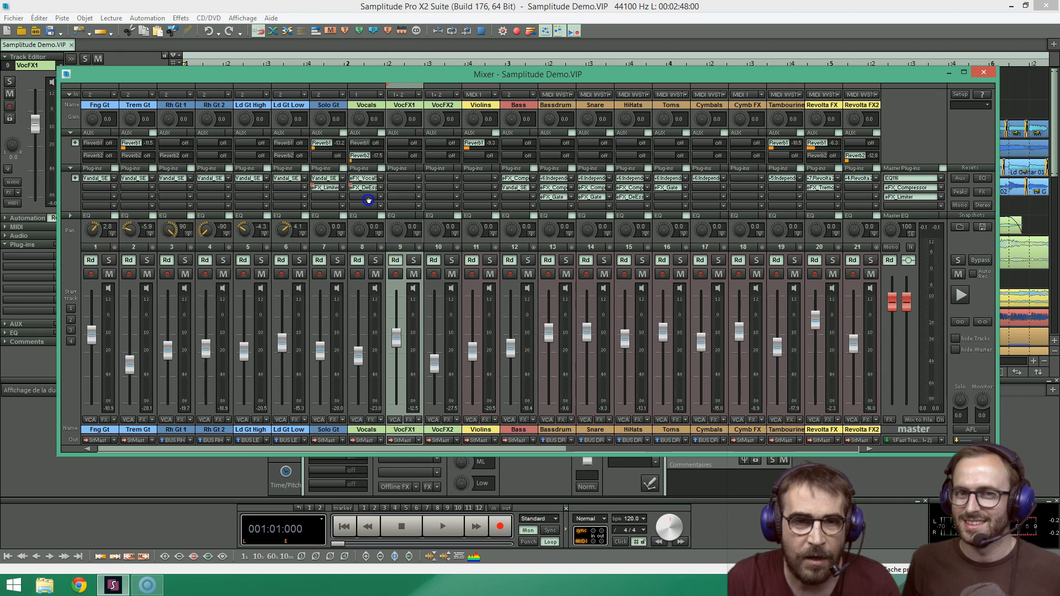
click(390, 153)
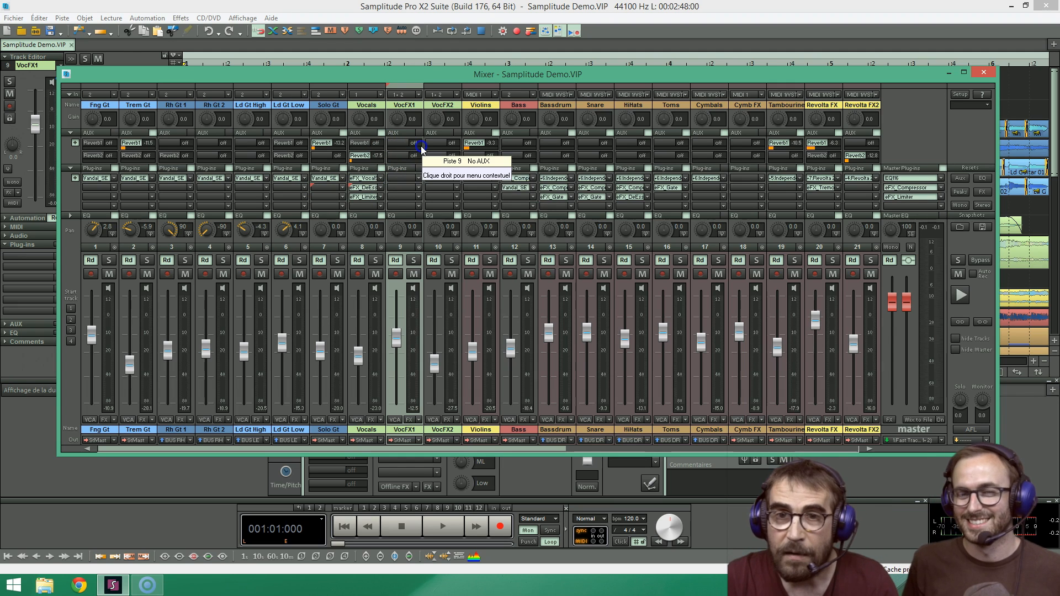
click(415, 299)
click(415, 285)
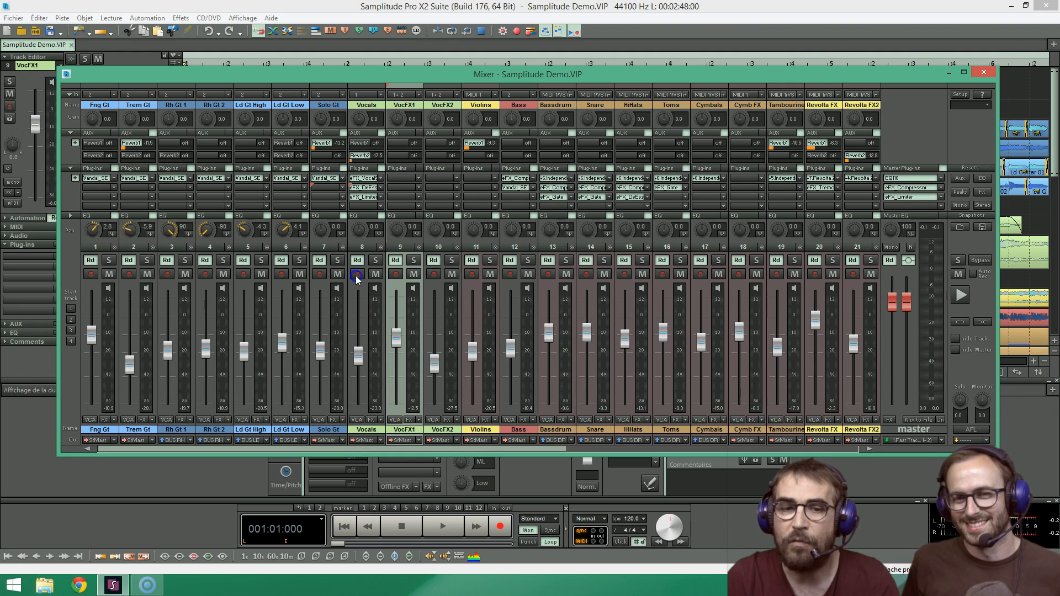
click(336, 359)
click(372, 363)
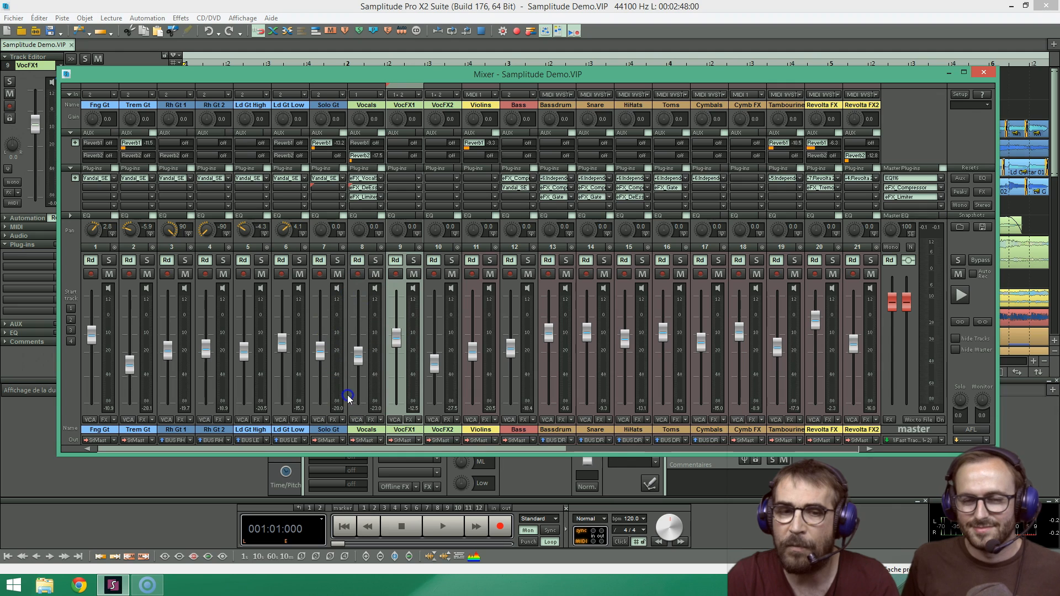
click(386, 305)
click(344, 277)
click(341, 367)
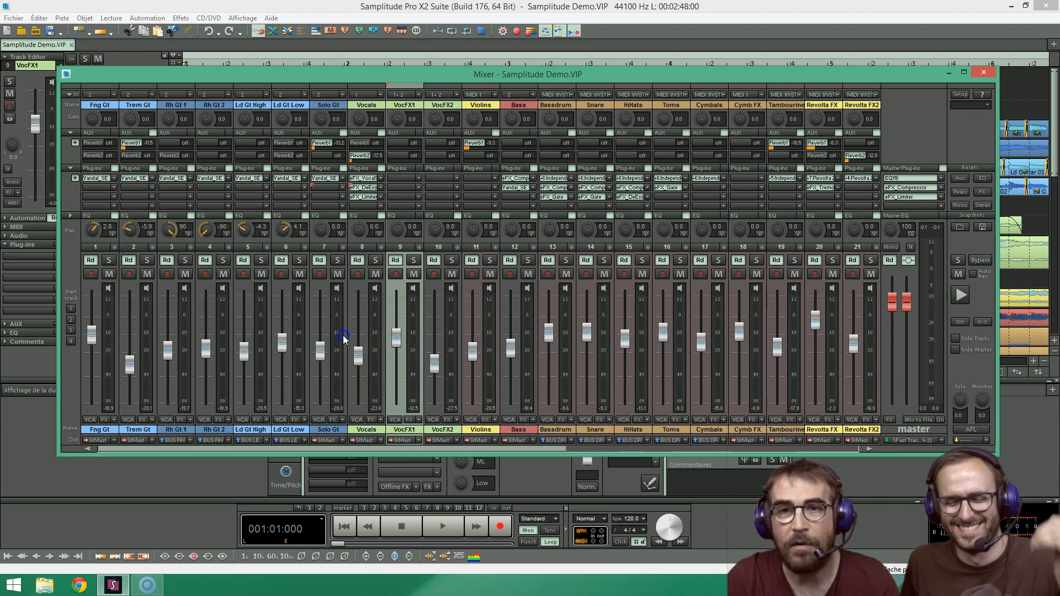
click(353, 404)
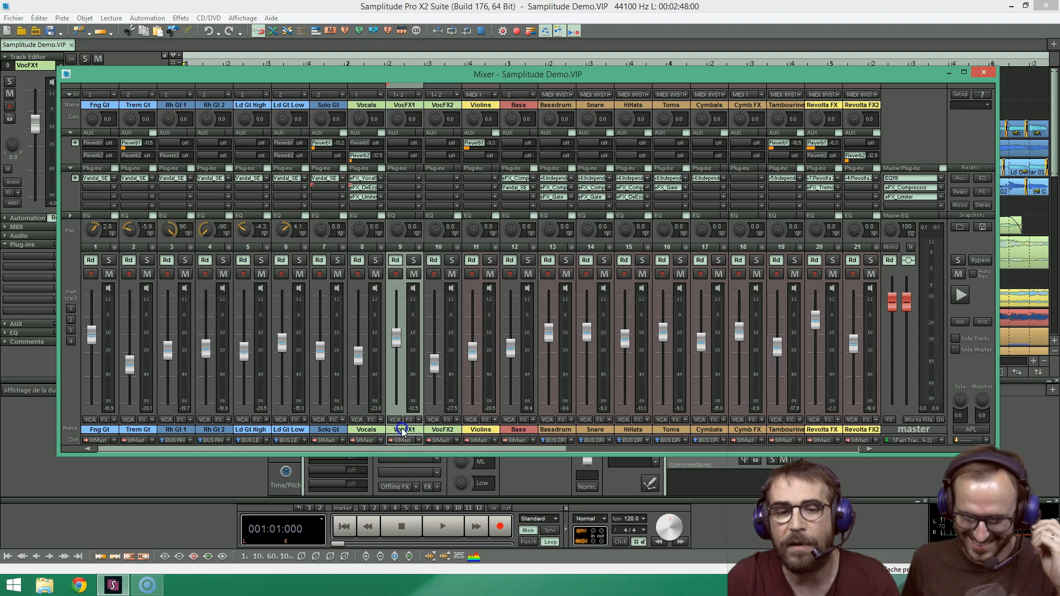
click(380, 292)
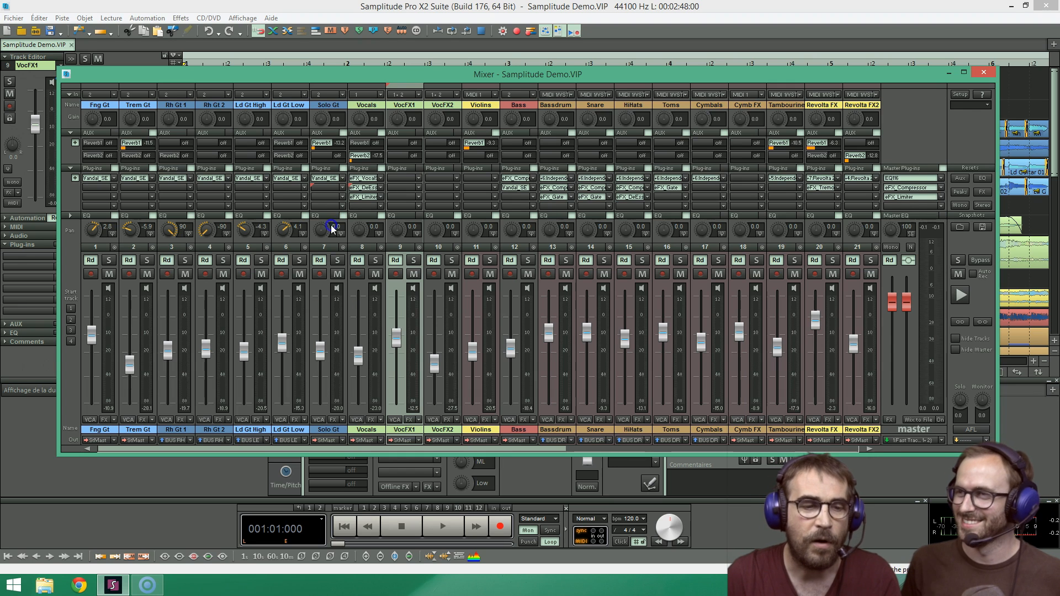
In the mixer, route the VocFX1 output to 40: BUS GT EQ FX in addition to the Stereo Master, and review its output list.
drag(386, 448, 428, 440)
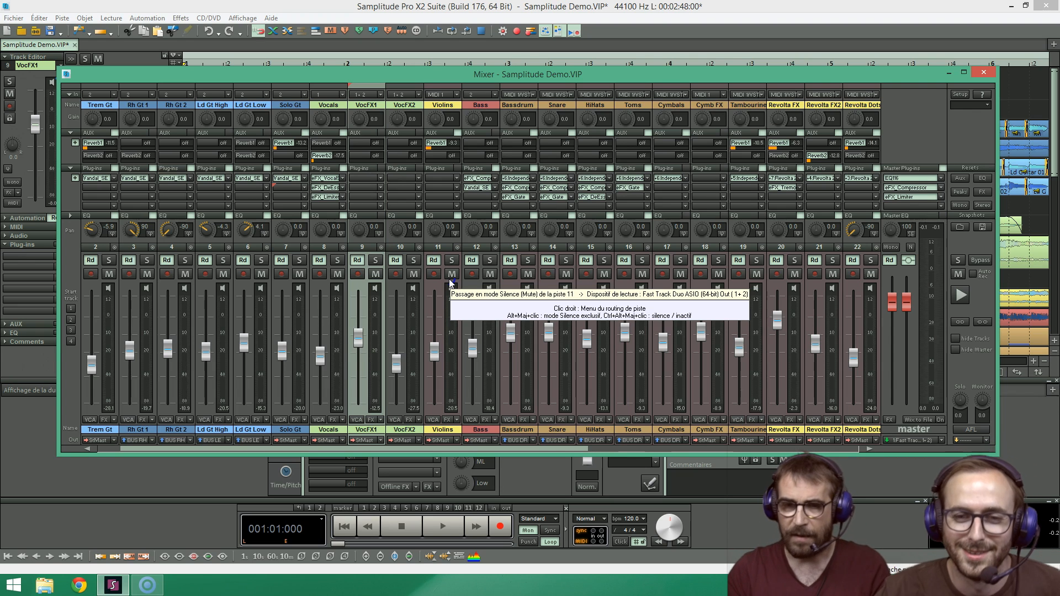
click(380, 439)
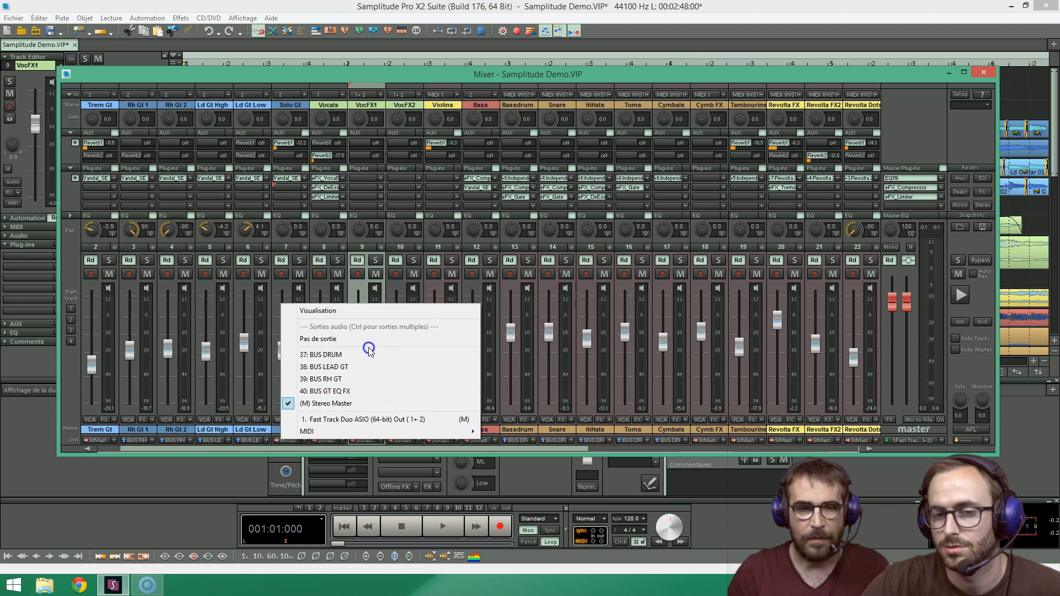
click(494, 446)
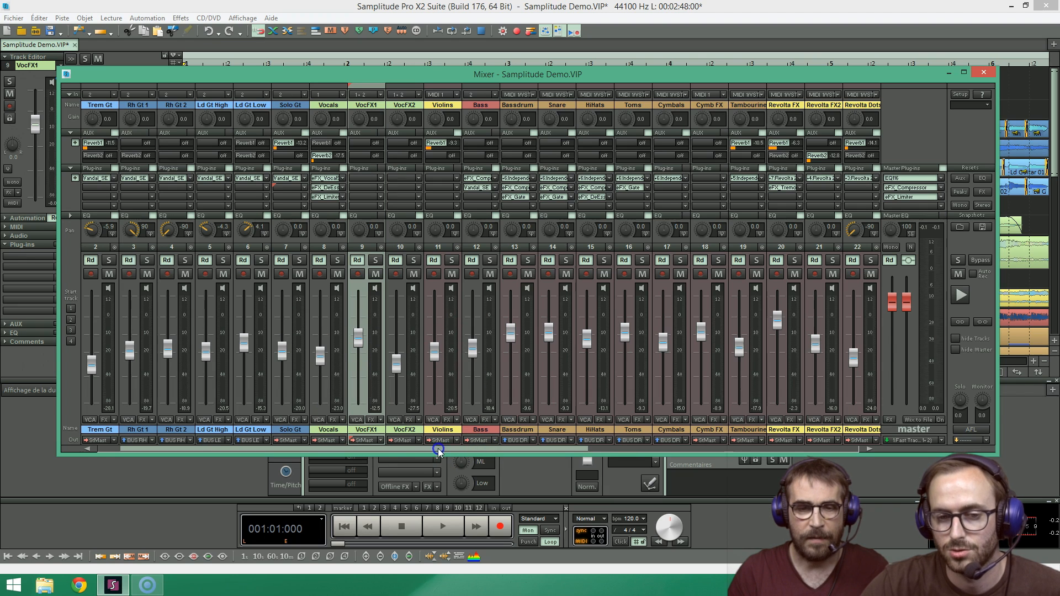
click(367, 439)
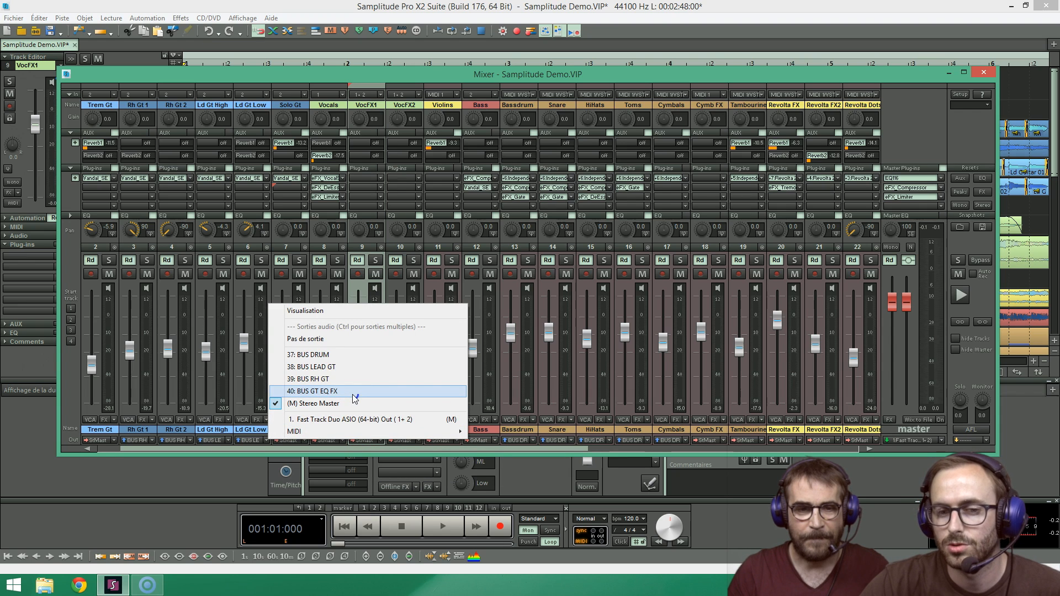
click(354, 400)
click(367, 442)
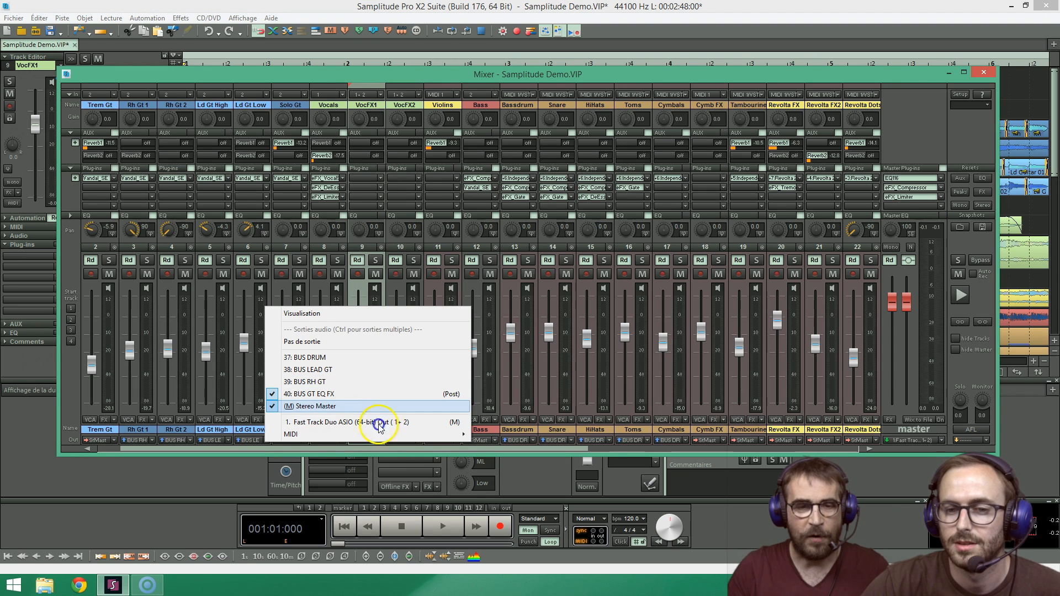
click(425, 447)
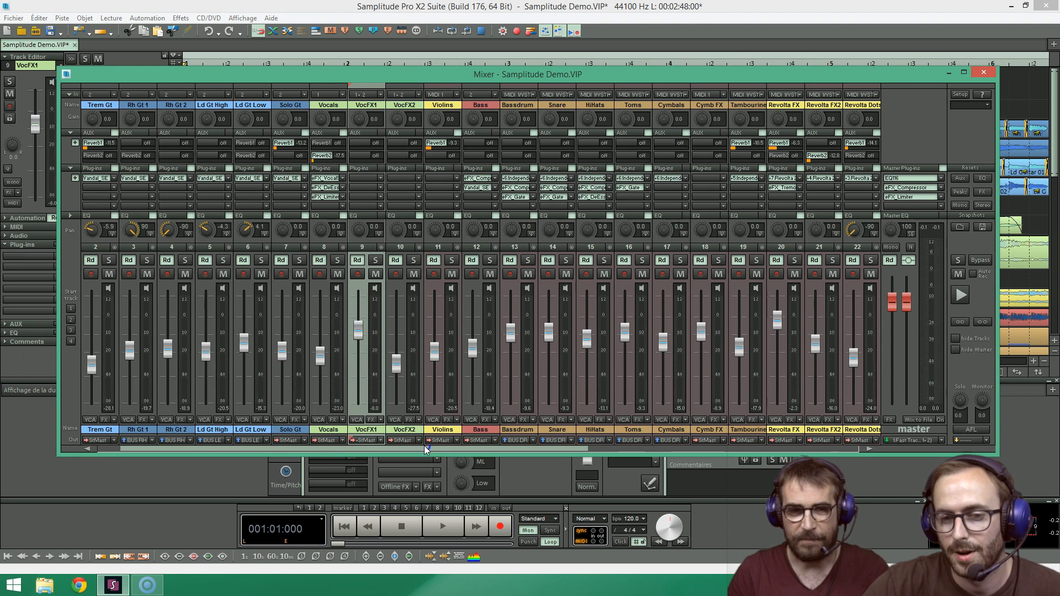
click(365, 442)
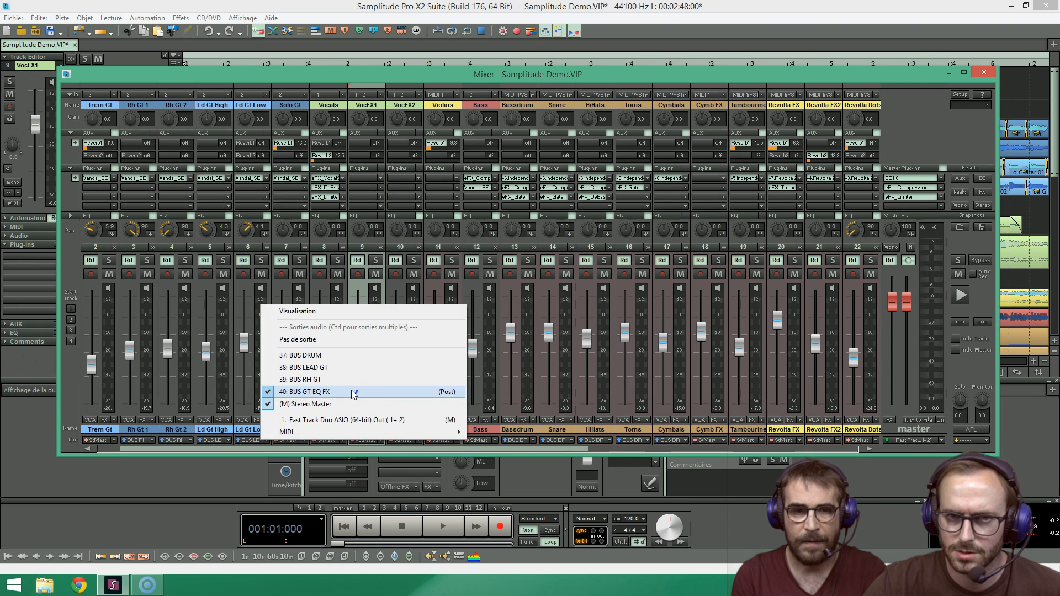
click(370, 236)
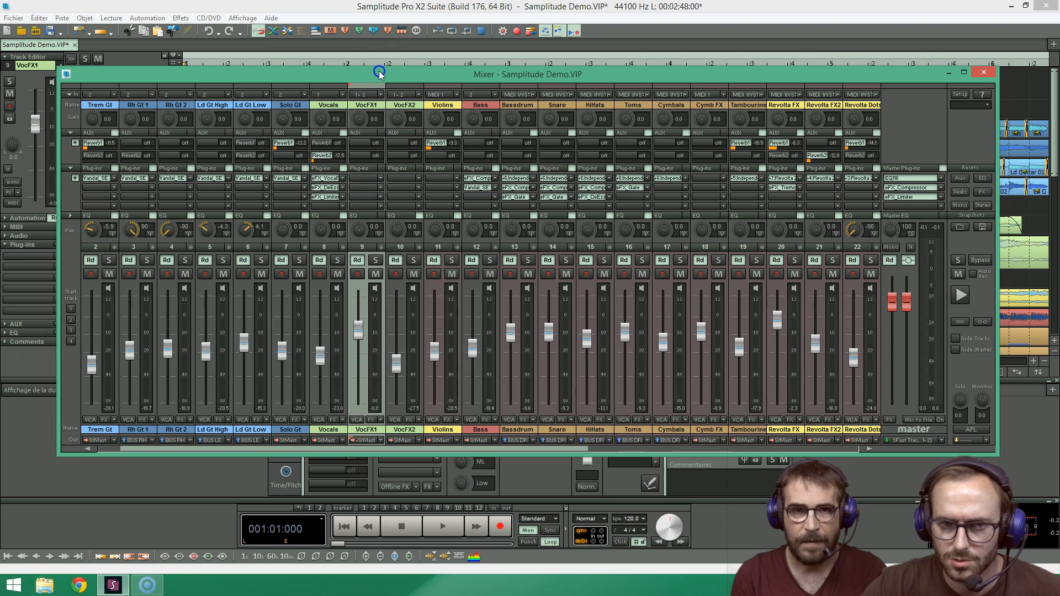
Switch the mixer's AUX sections to show the track outputs and inspect VocFX1's Stereo Master and BUS GT EQ FX sends.
right_click(383, 132)
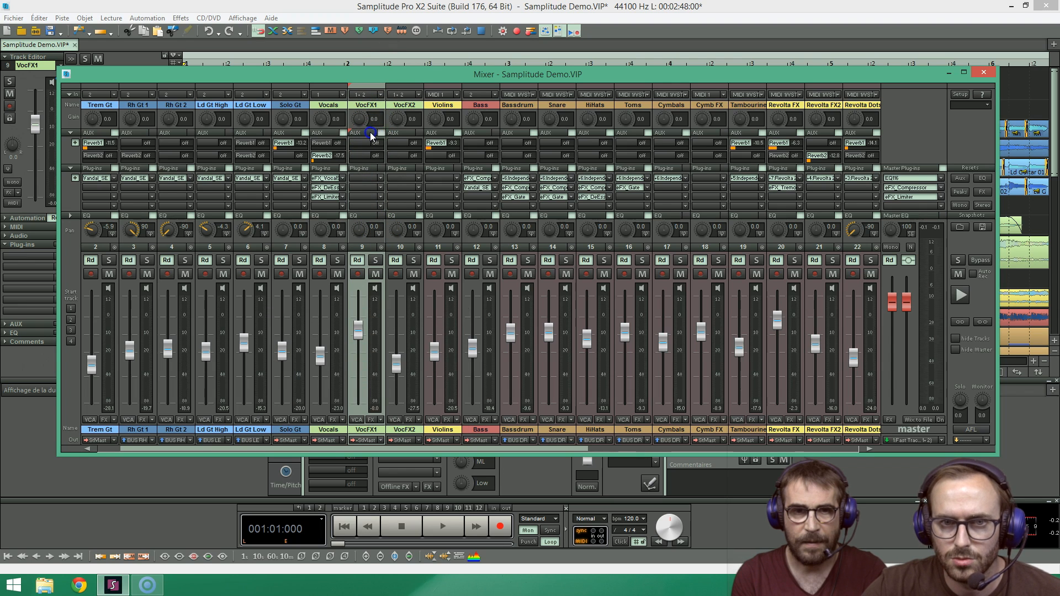
click(421, 180)
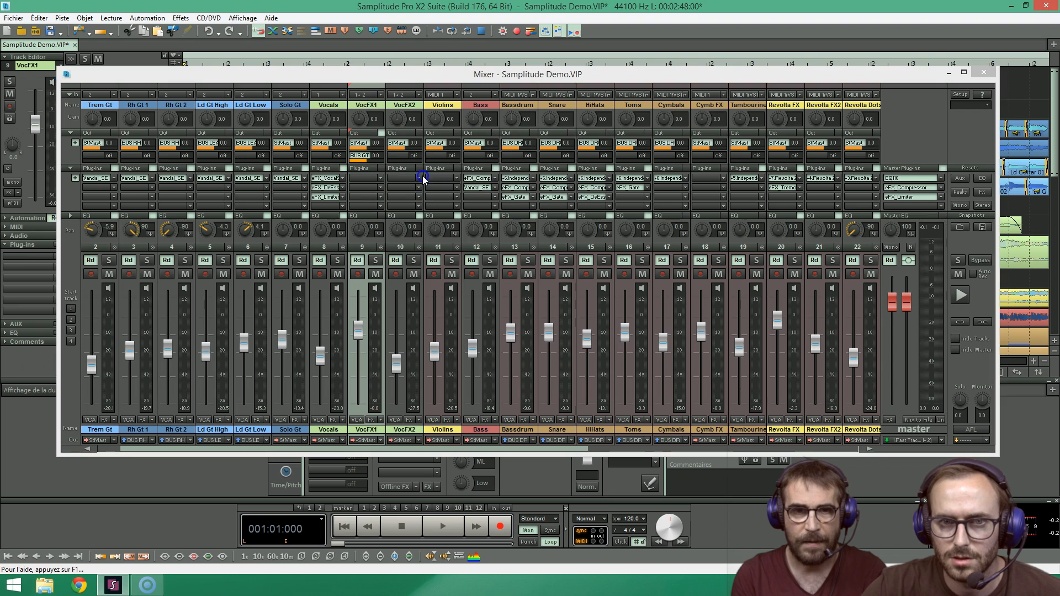
click(369, 141)
double_click(374, 142)
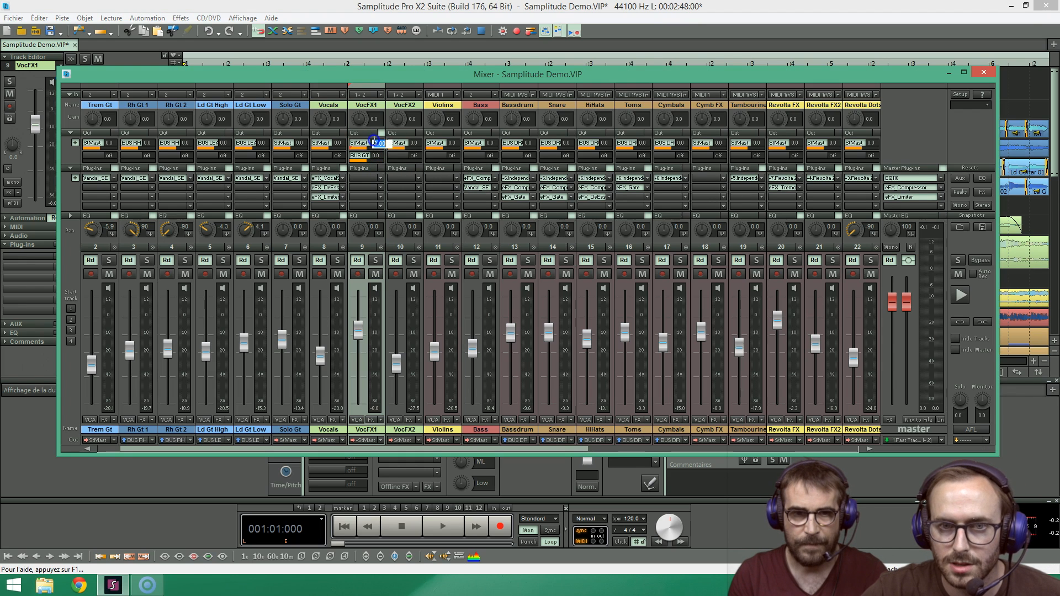
click(370, 144)
click(365, 153)
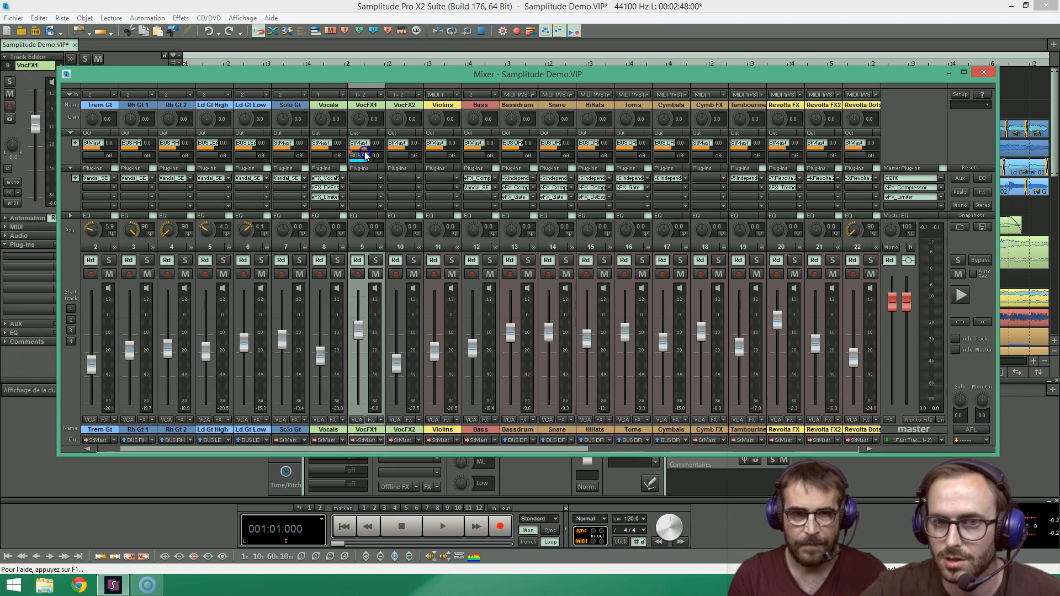
click(363, 155)
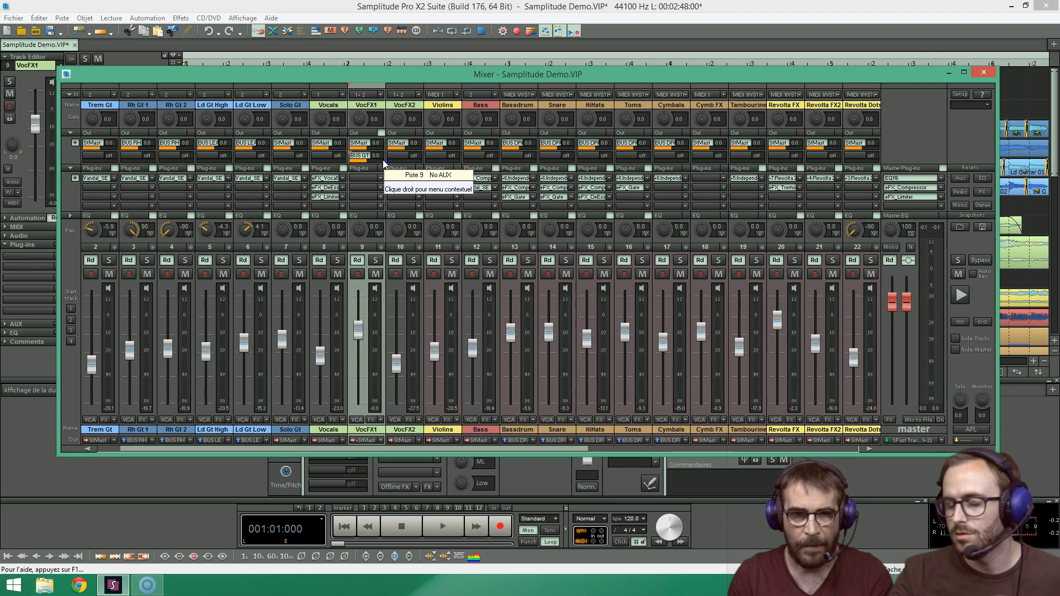
click(380, 439)
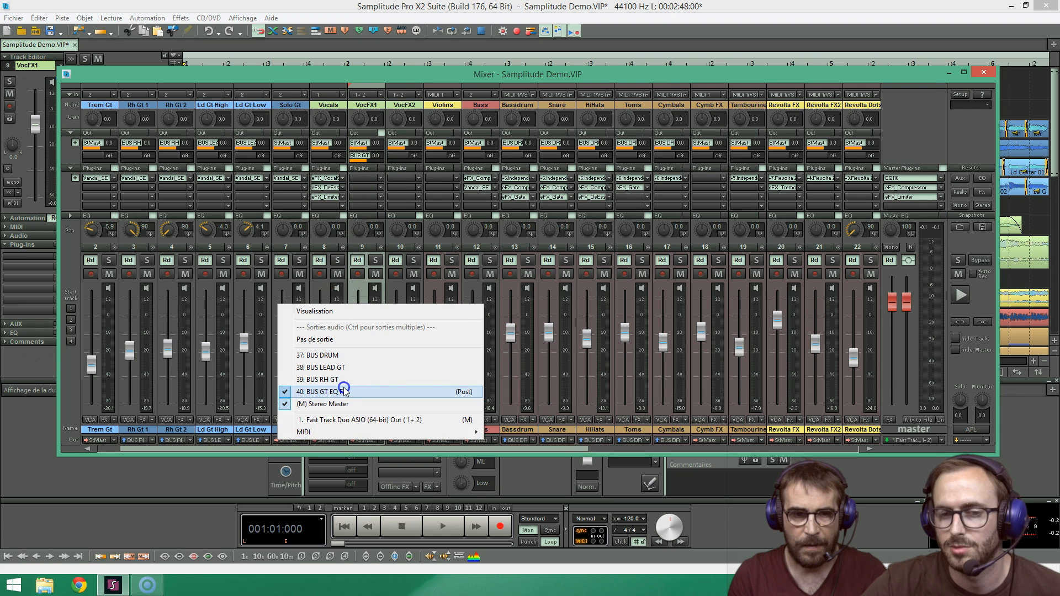
click(388, 67)
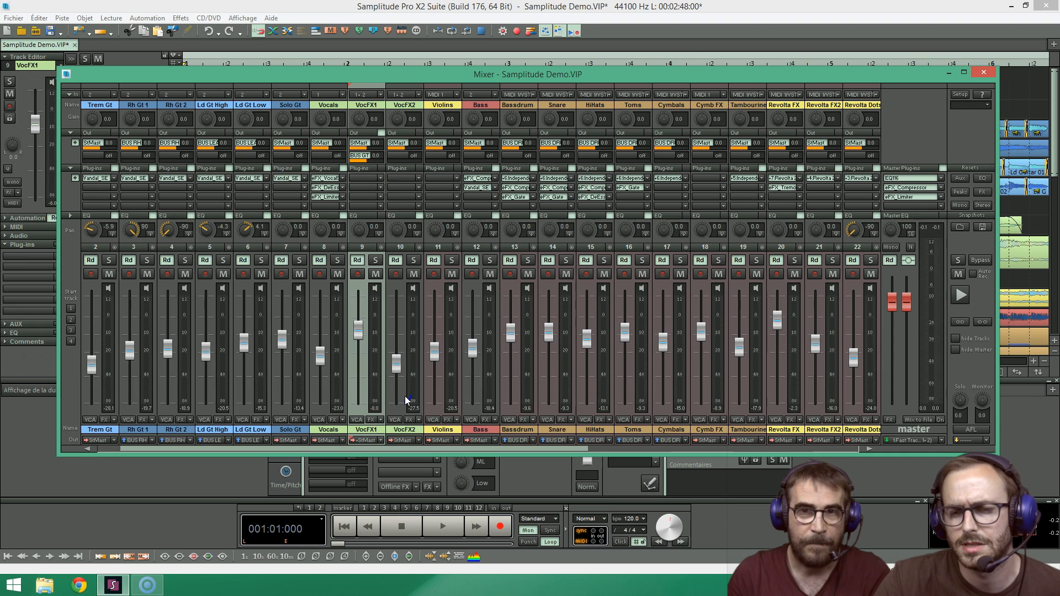
Make the VocFX1 fader a VCA master, assign VocFX2 to it, and lower the VocFX1 fader slightly.
click(359, 419)
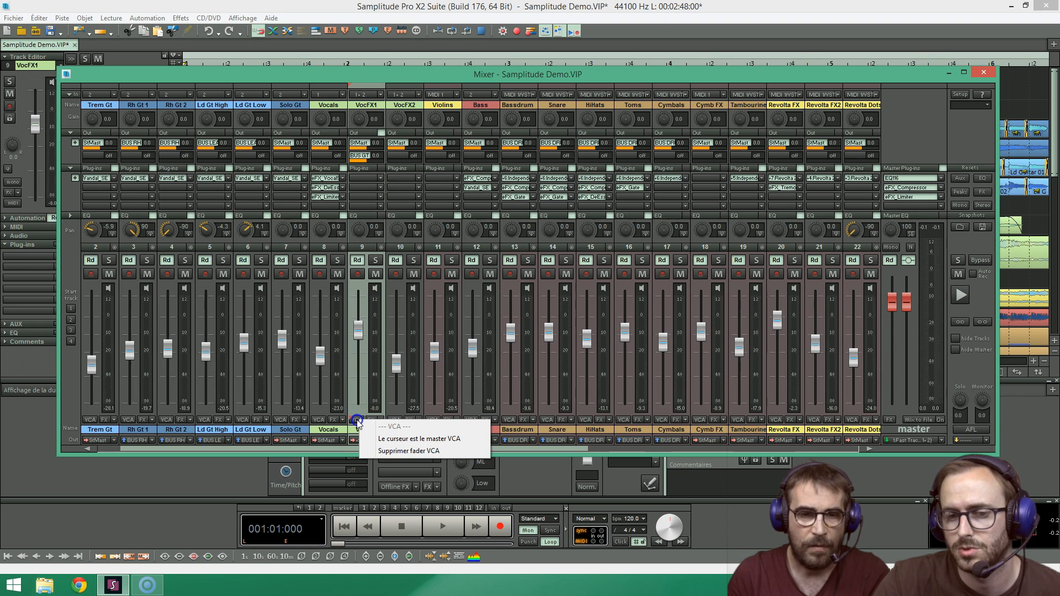
click(394, 439)
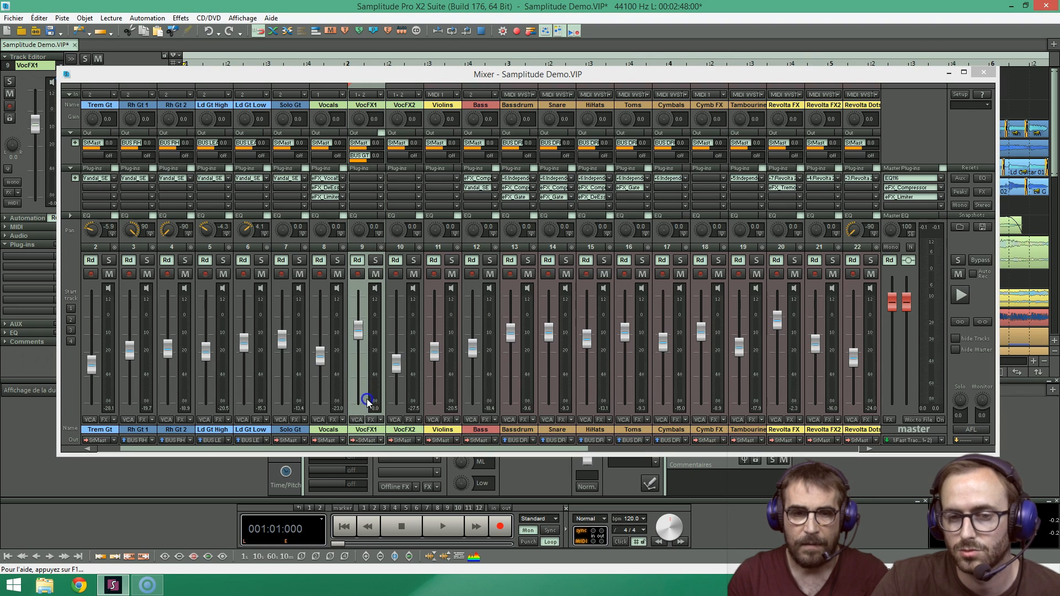
click(401, 422)
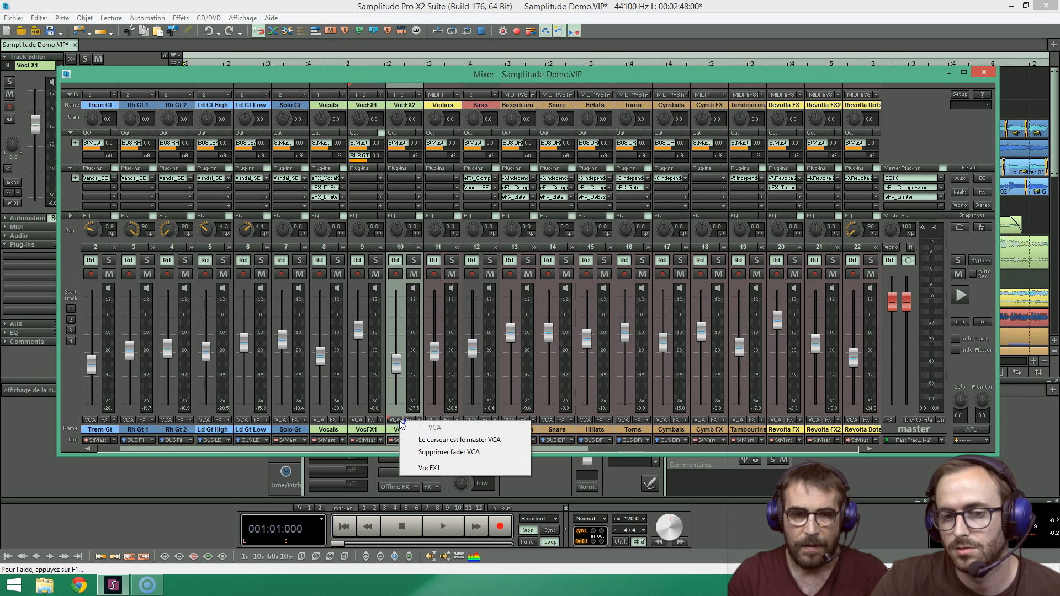
click(445, 467)
mouse_move(360, 329)
mouse_down()
mouse_move(361, 370)
mouse_move(360, 305)
mouse_move(359, 333)
mouse_up()
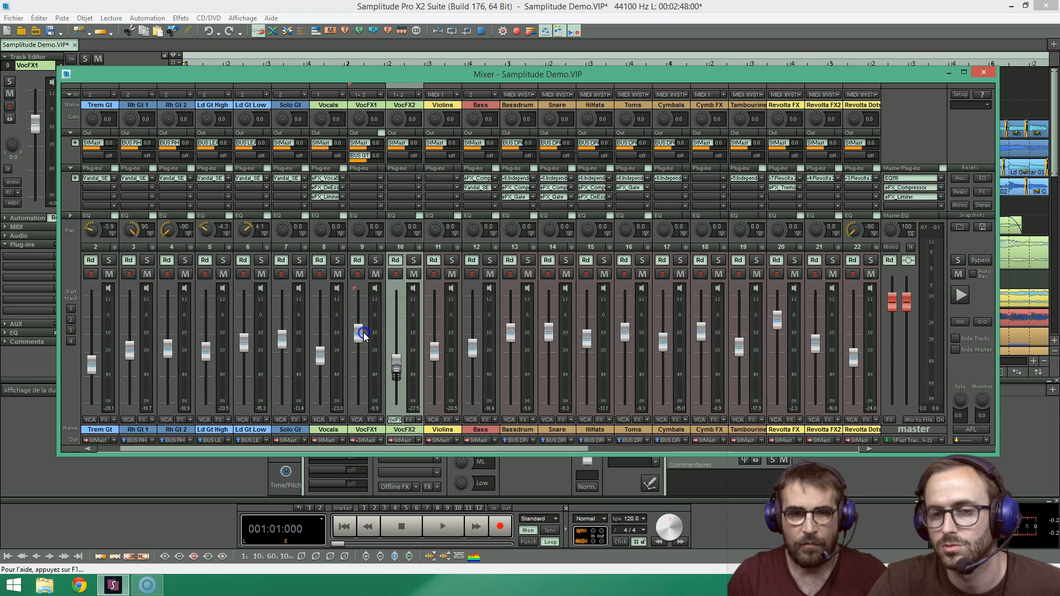
Assign the Violins track to the VocFX1 VCA master and lower the VocFX1 fader again.
right_click(433, 421)
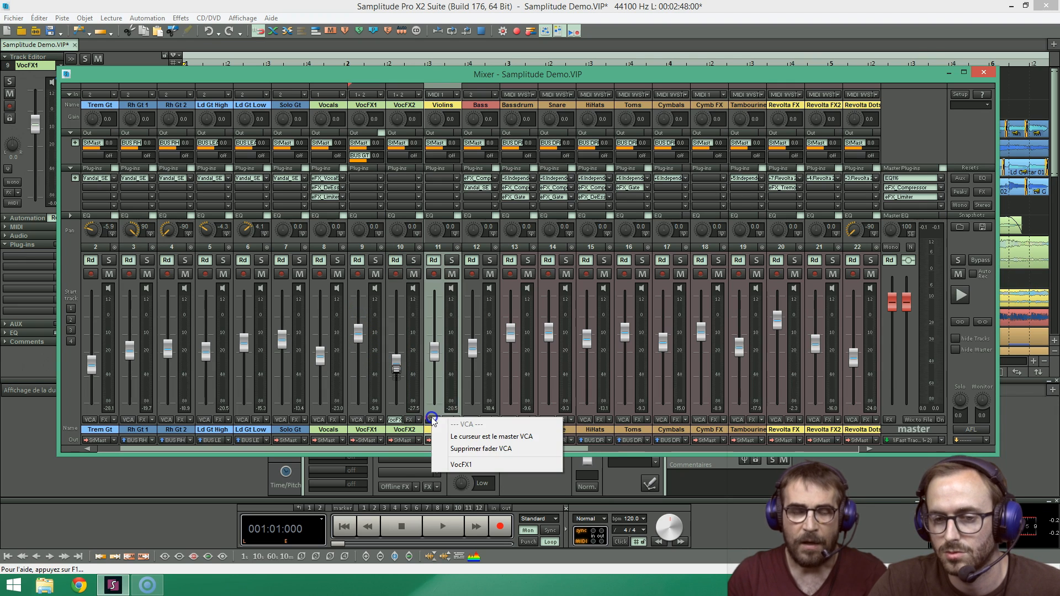
click(456, 463)
mouse_move(358, 333)
mouse_down()
mouse_move(359, 365)
mouse_move(367, 340)
mouse_up()
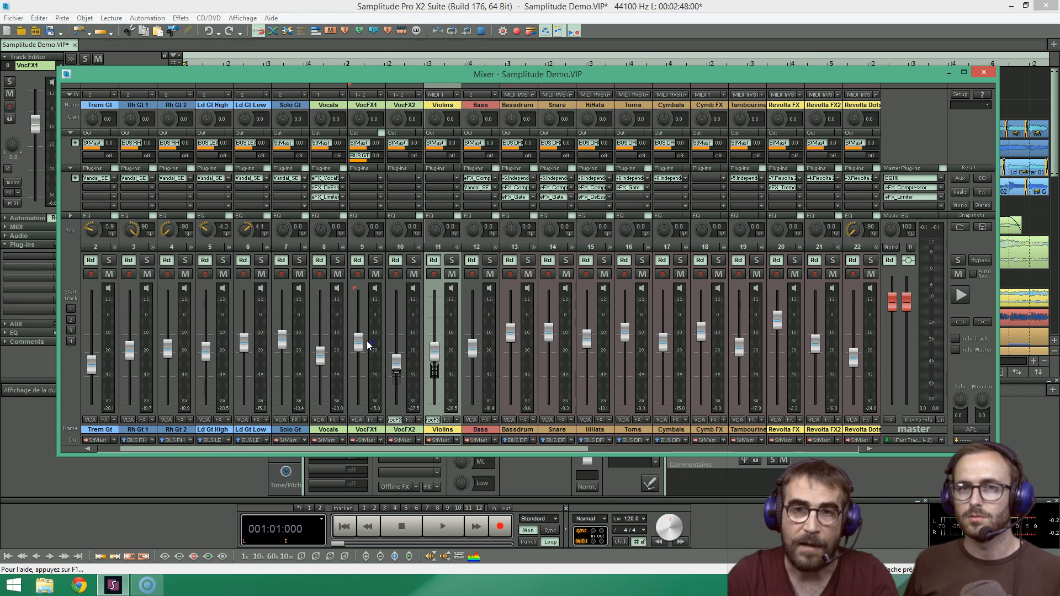
Move the mixer aside, browse the plug-in categories, and load the MAGIX Vita Electric Piano instrument on the Violins track.
drag(247, 76, 304, 95)
click(77, 257)
click(59, 254)
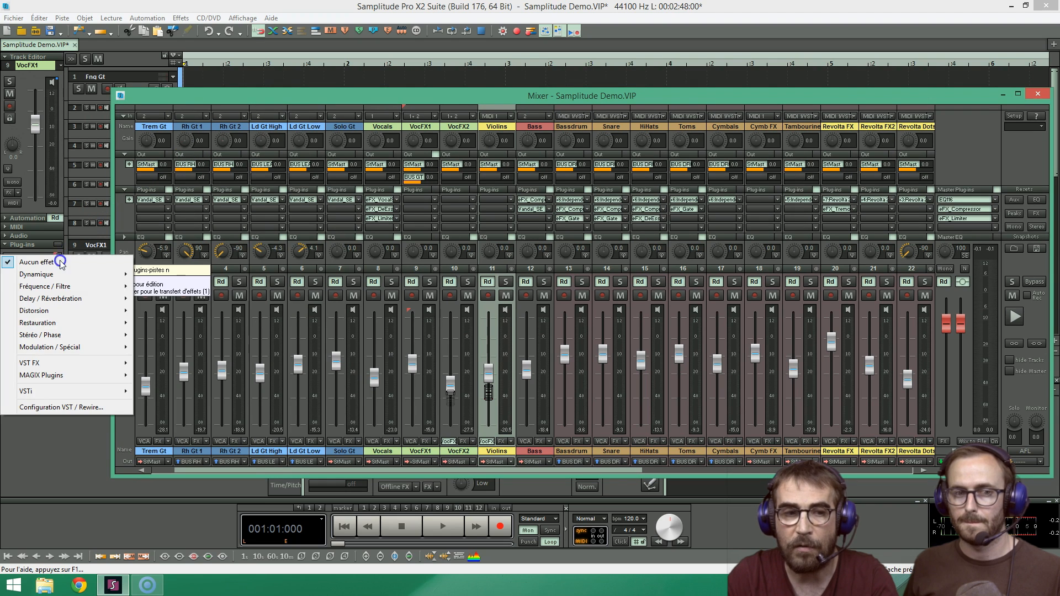
mouse_move(55, 287)
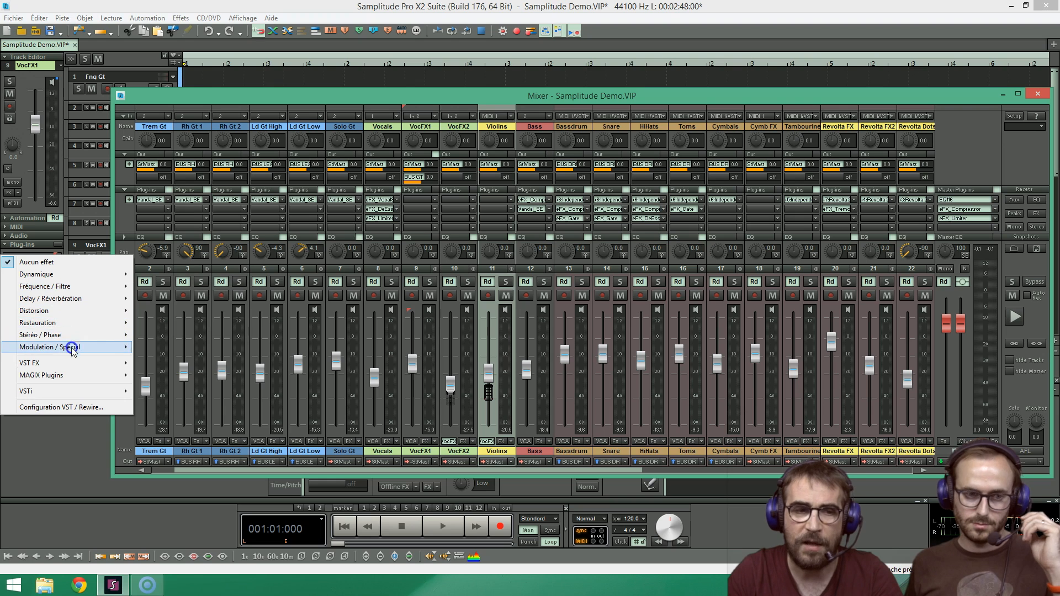
mouse_move(77, 363)
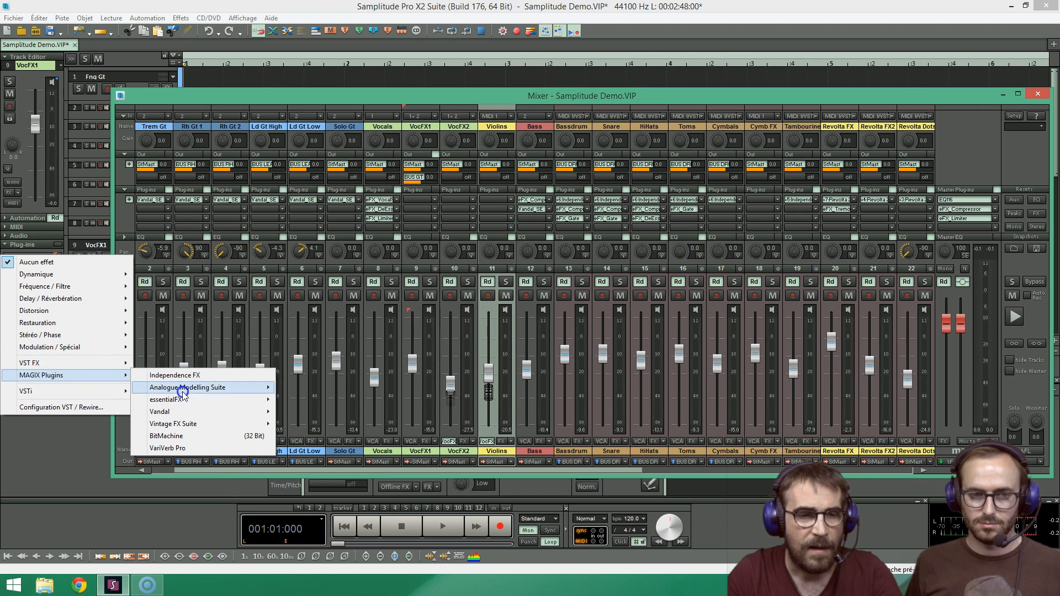
mouse_move(186, 412)
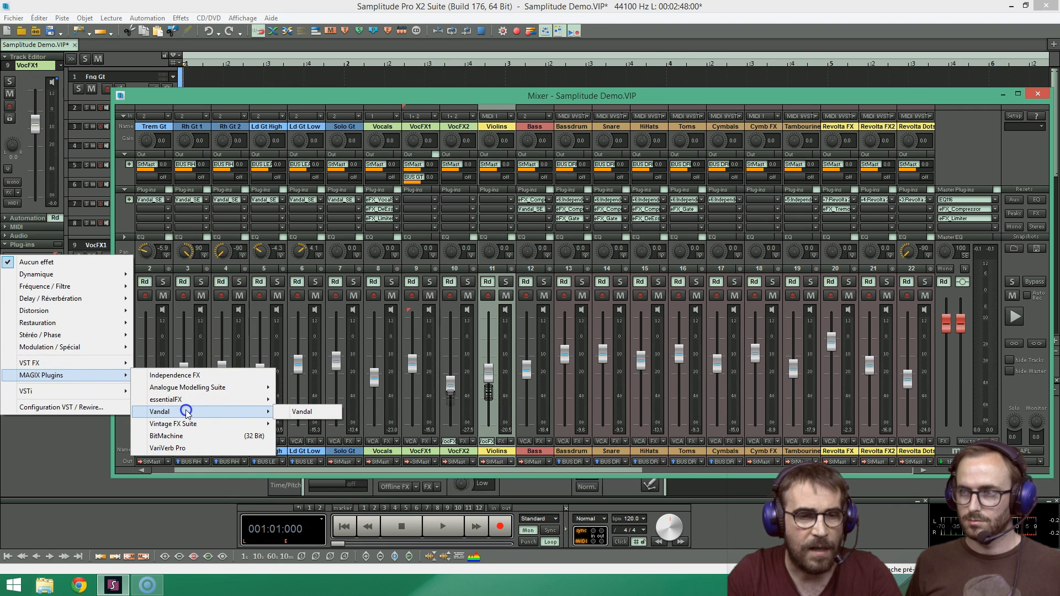
mouse_move(122, 385)
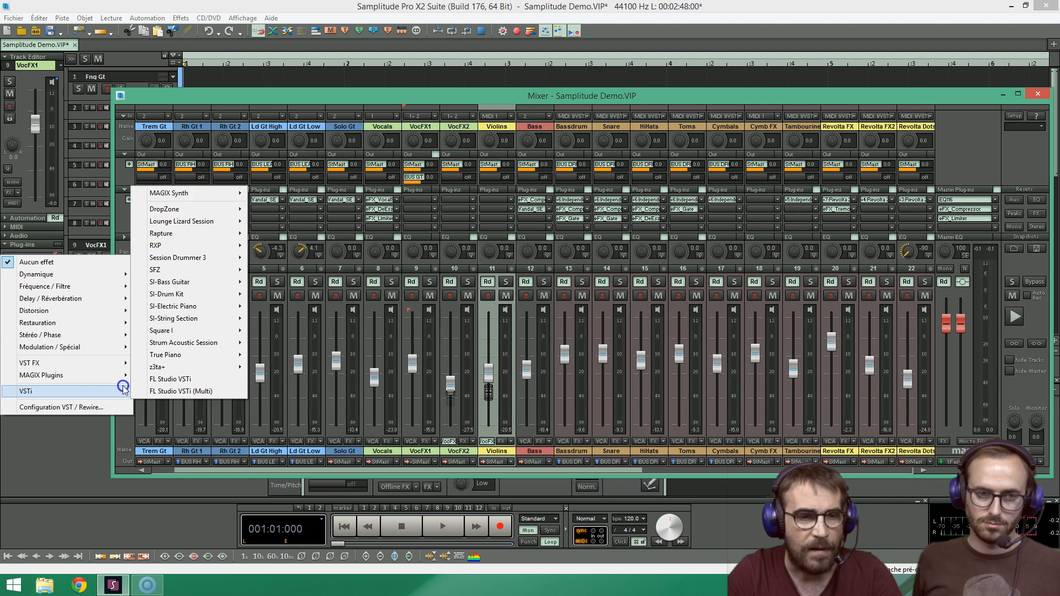
mouse_move(177, 358)
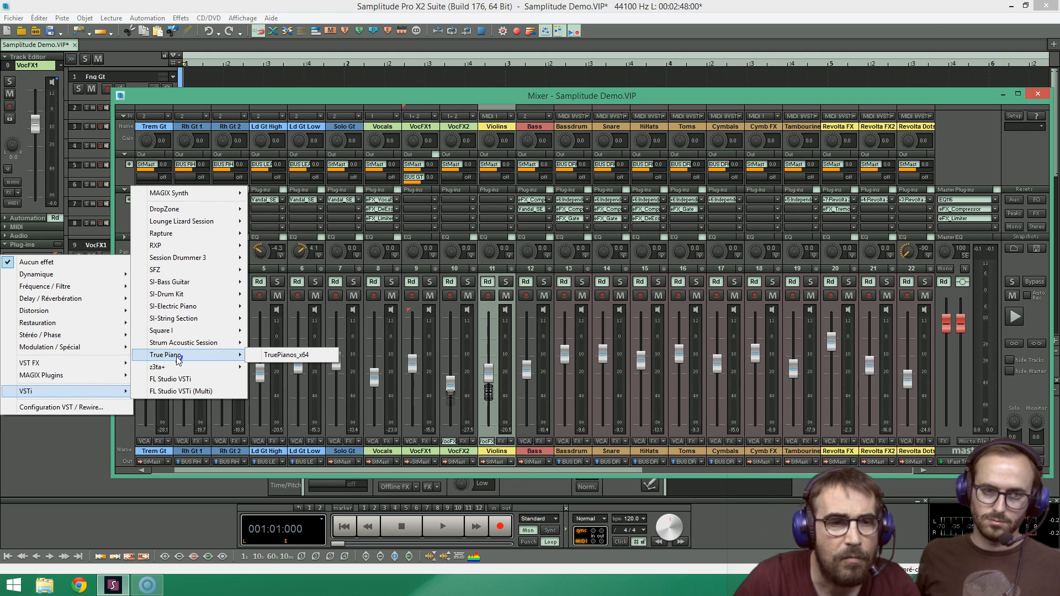
mouse_move(217, 195)
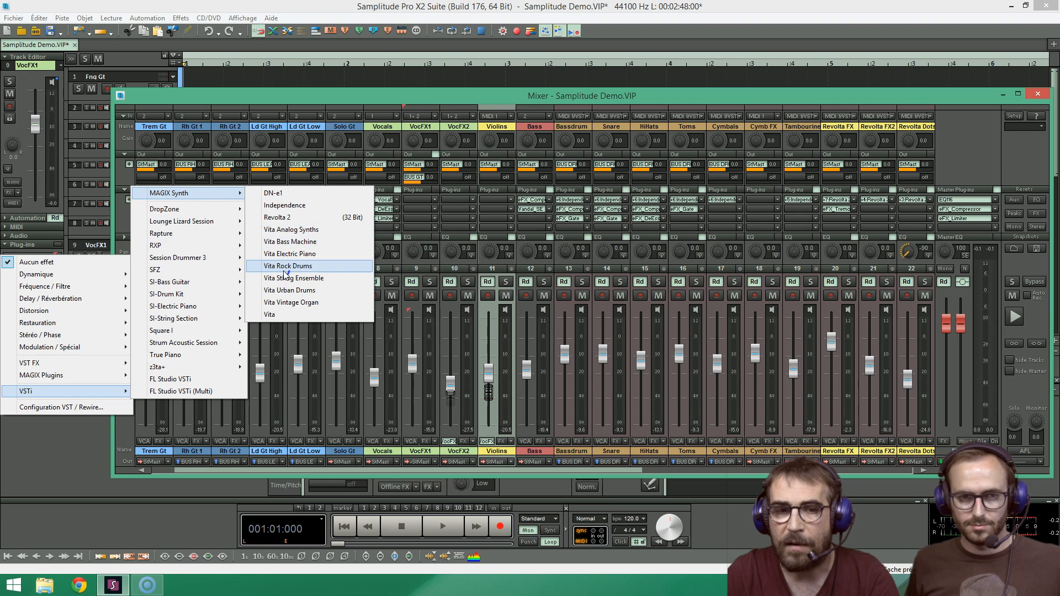
click(292, 256)
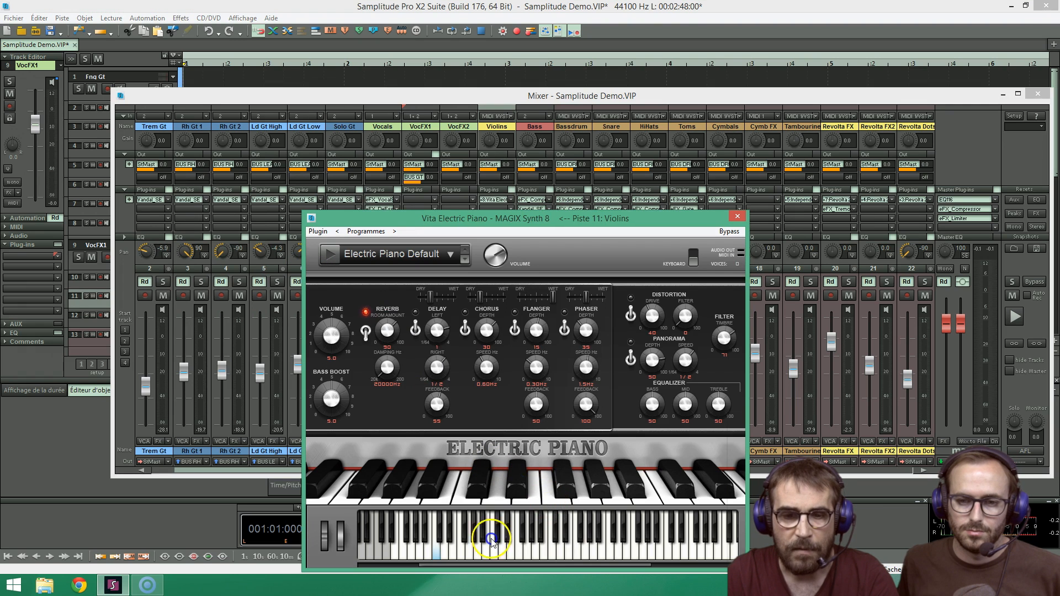
Audition a note on the Vita Electric Piano's on-screen keyboard and close the instrument window.
mouse_move(502, 552)
mouse_down()
mouse_move(598, 553)
mouse_move(500, 553)
mouse_up()
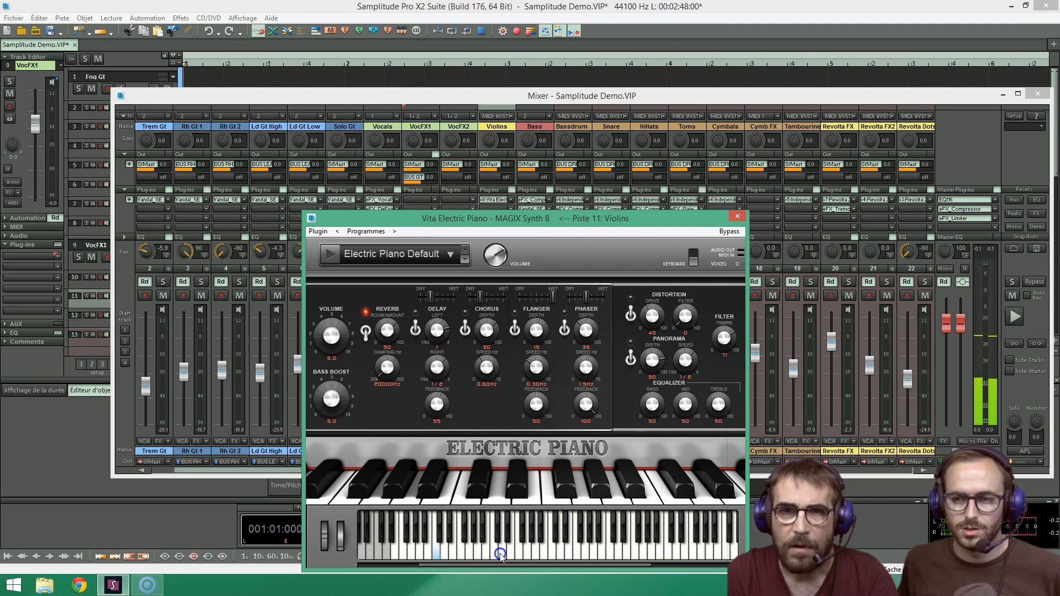
click(454, 267)
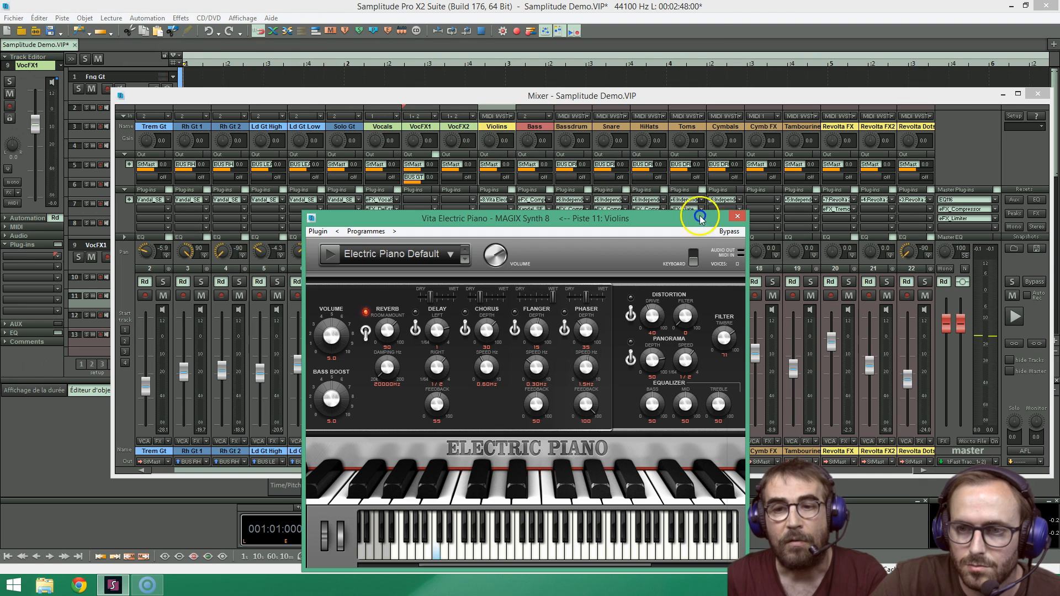
click(734, 215)
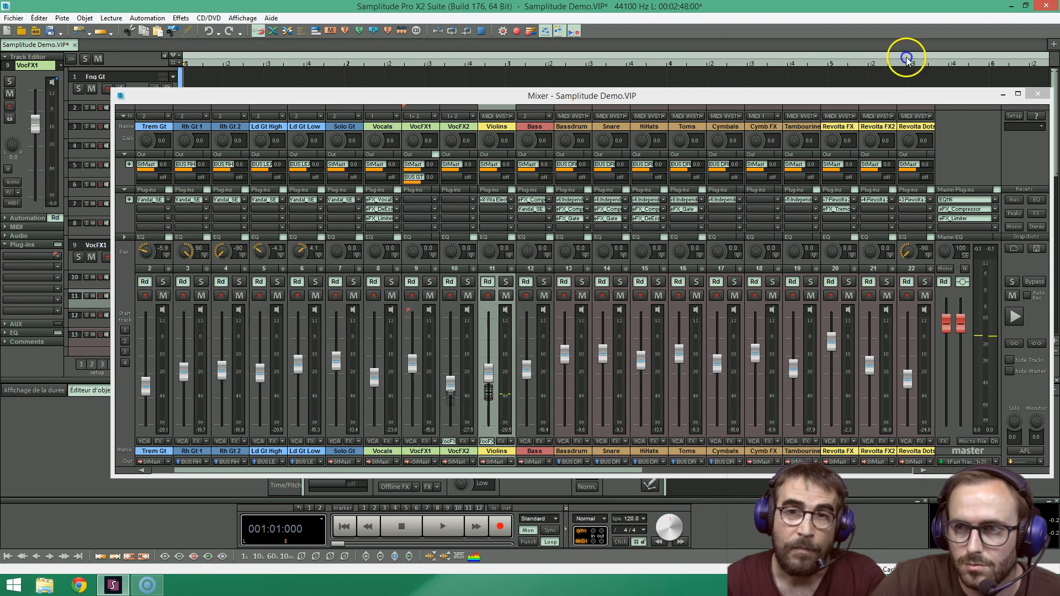
Close the mixer and open the audio configuration in the system options.
click(1038, 94)
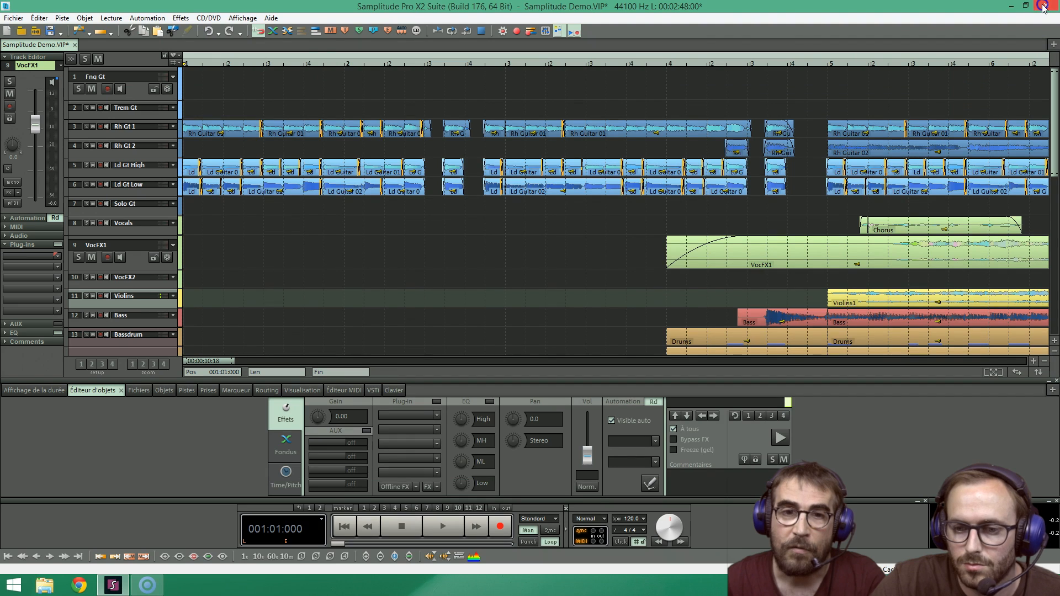
click(14, 18)
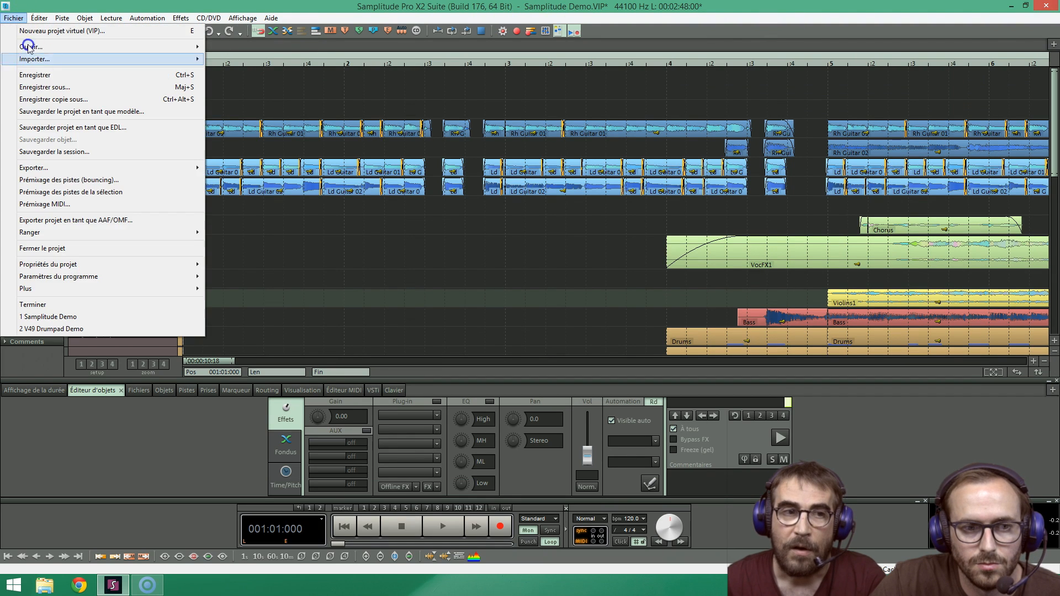
mouse_move(83, 265)
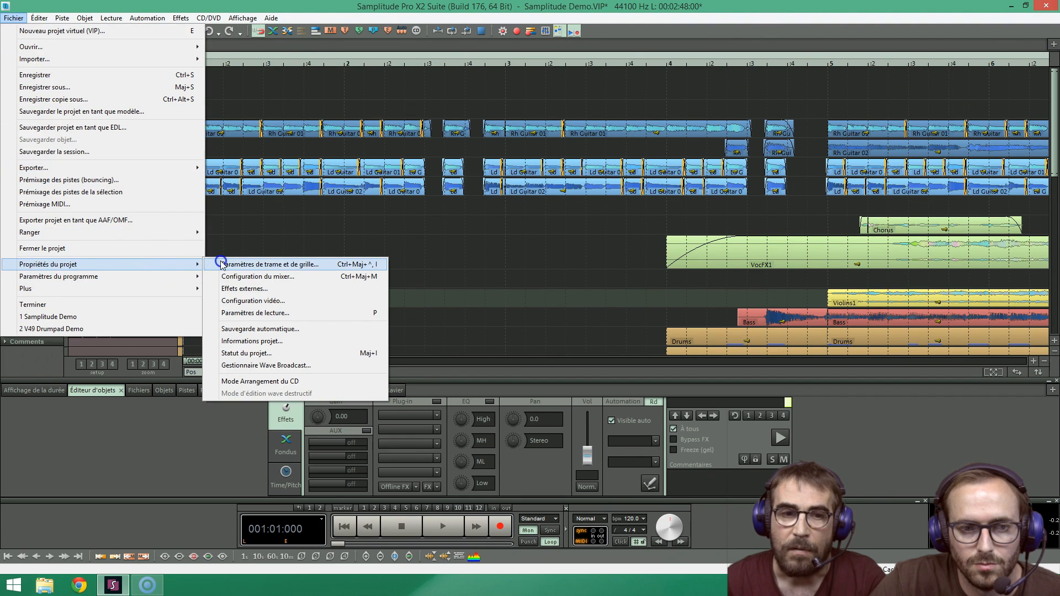
mouse_move(131, 281)
click(237, 277)
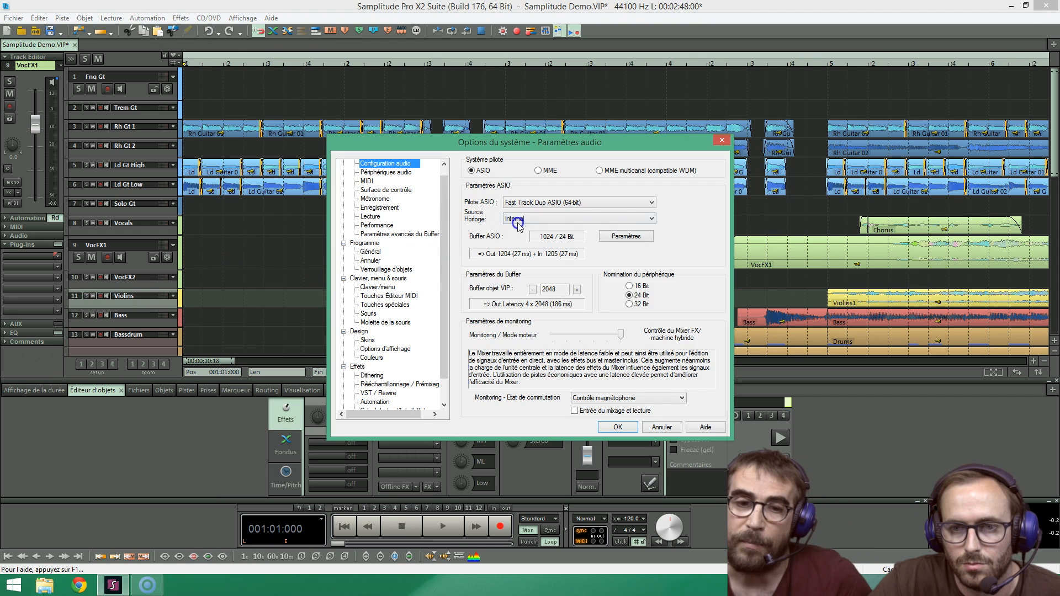
Raise the Fast Track Duo driver's default buffer size to 1792, close its settings, and confirm the audio options.
click(636, 241)
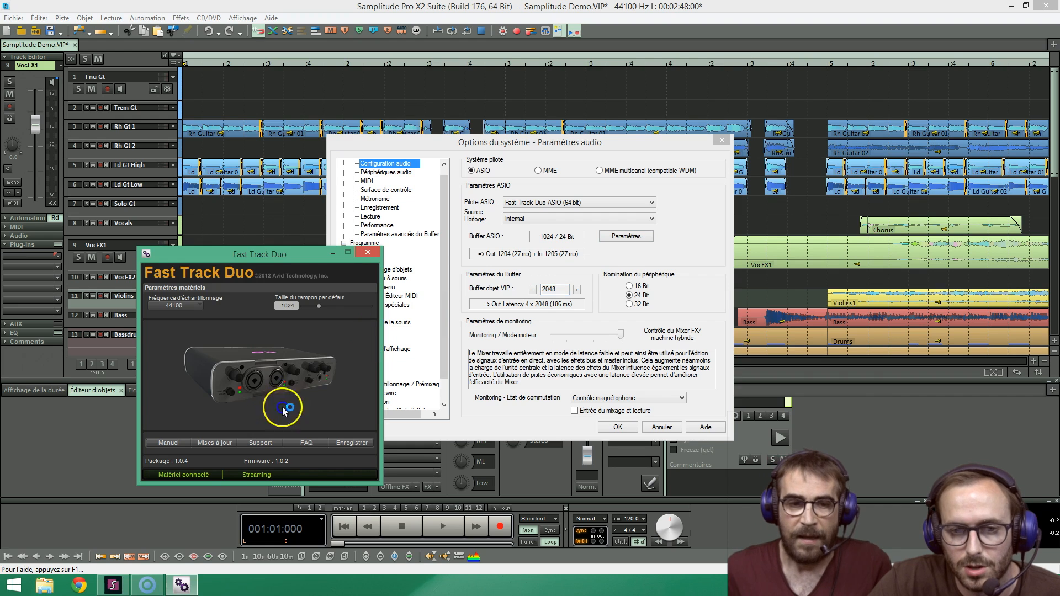
drag(319, 307, 334, 310)
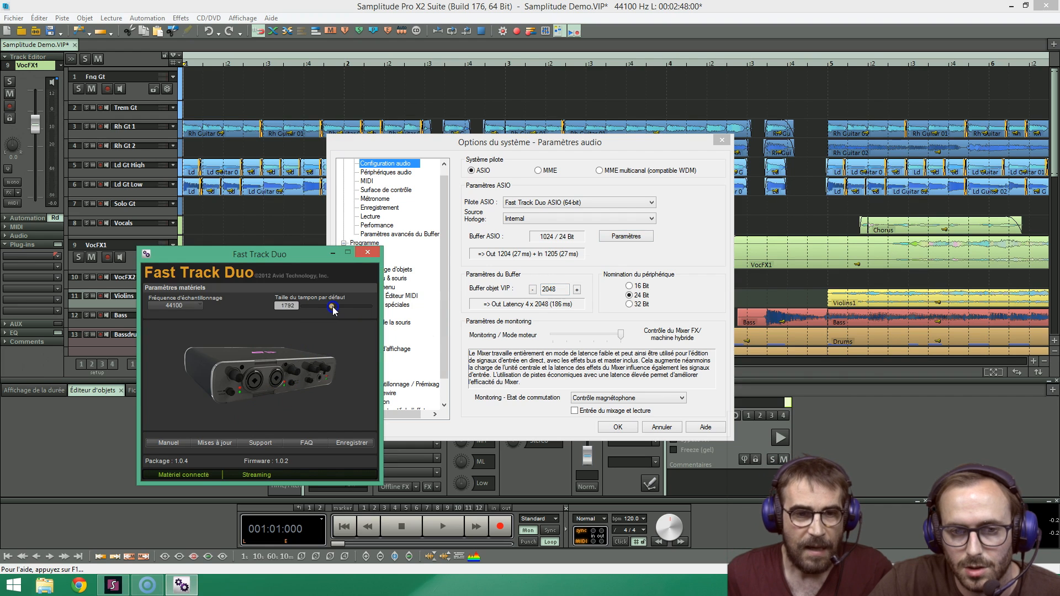
click(367, 252)
click(619, 427)
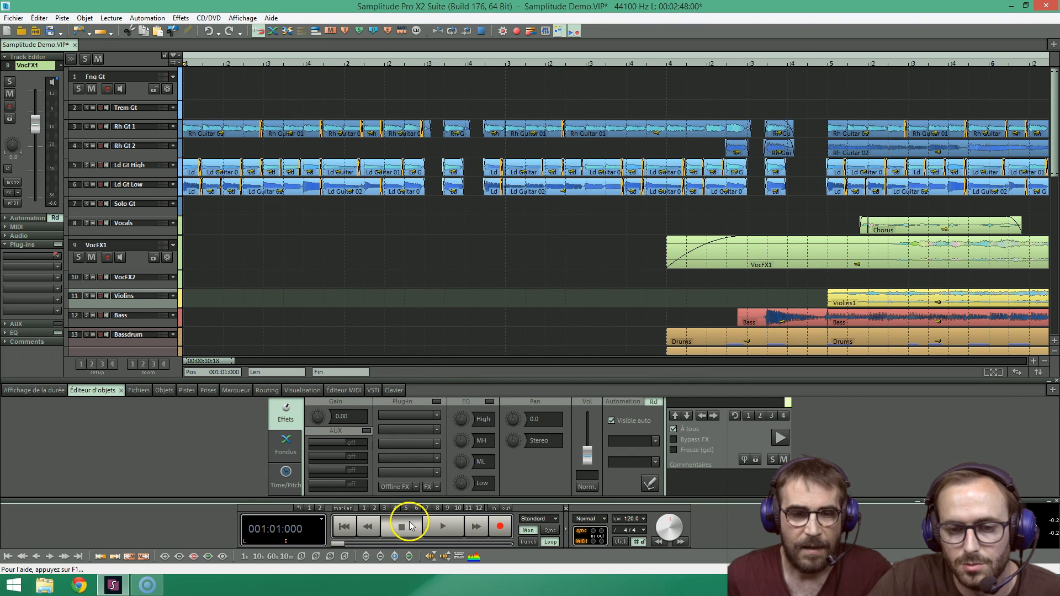
Play the arrangement from the start for a few bars and stop playback.
click(456, 529)
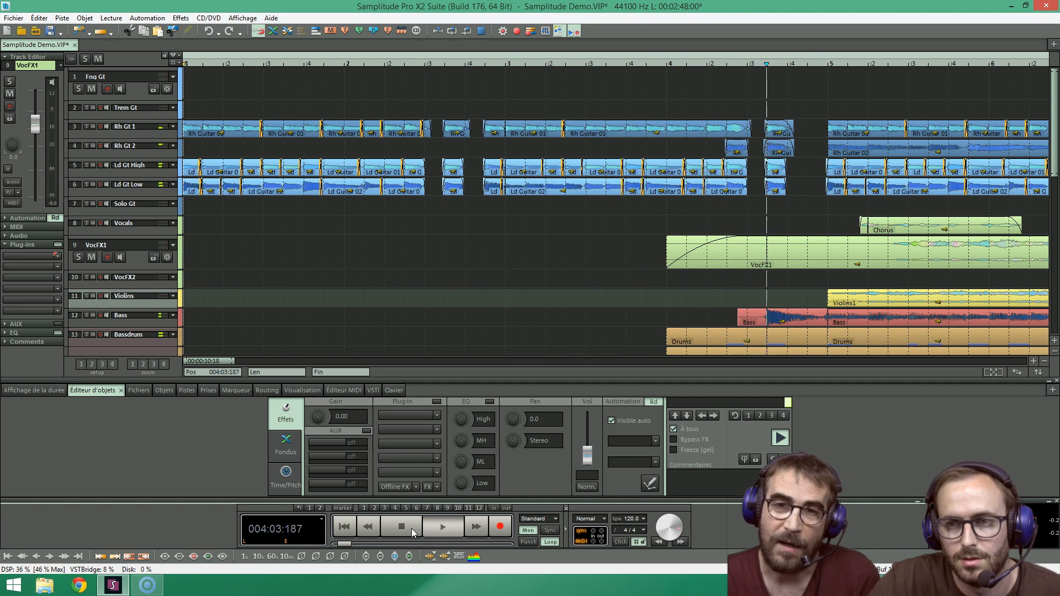
click(412, 528)
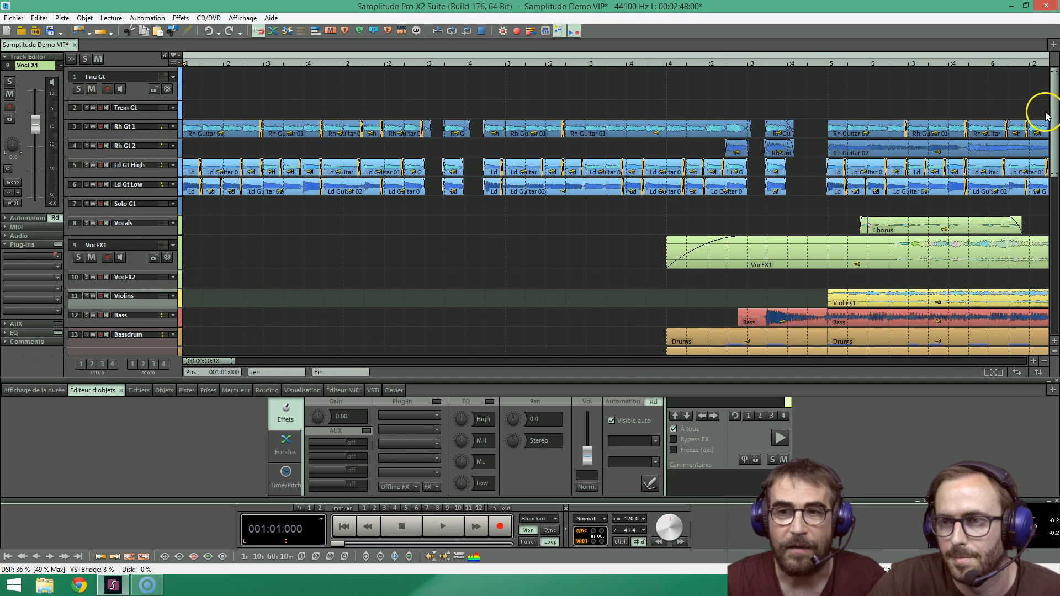
Load the DN-e1 MAGIX synth for the Violins track, move its window to view the controls, and close it.
drag(1053, 119, 1049, 326)
scroll(1022, 237, up, 5)
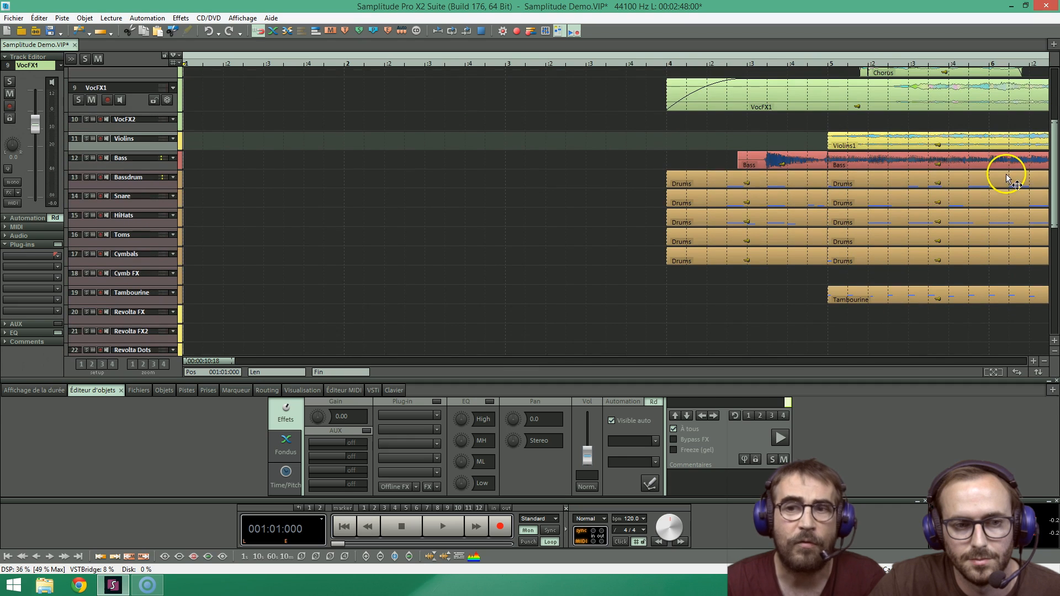
click(61, 254)
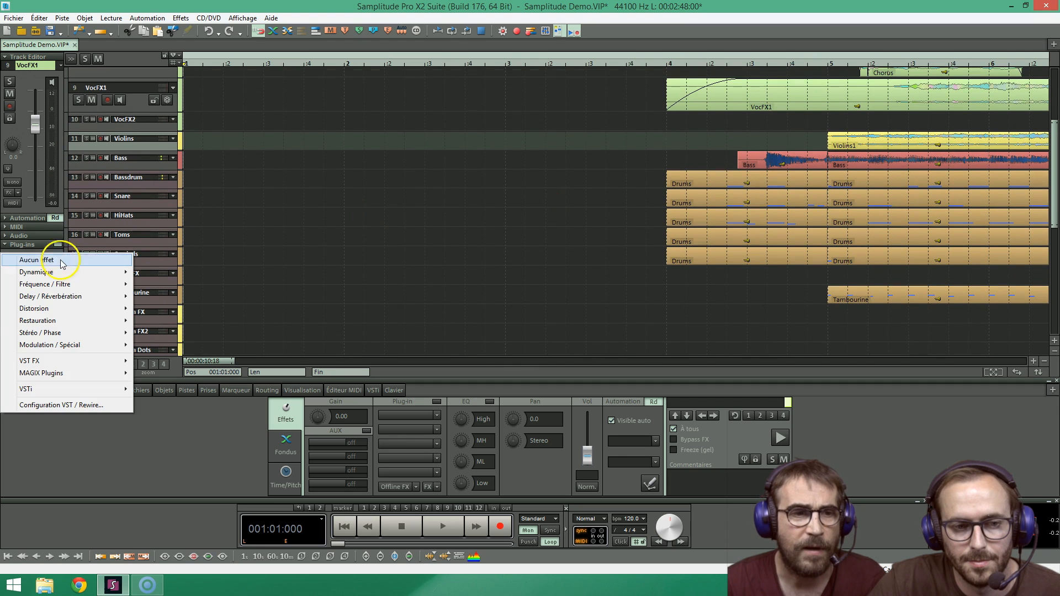
mouse_move(71, 390)
mouse_move(190, 389)
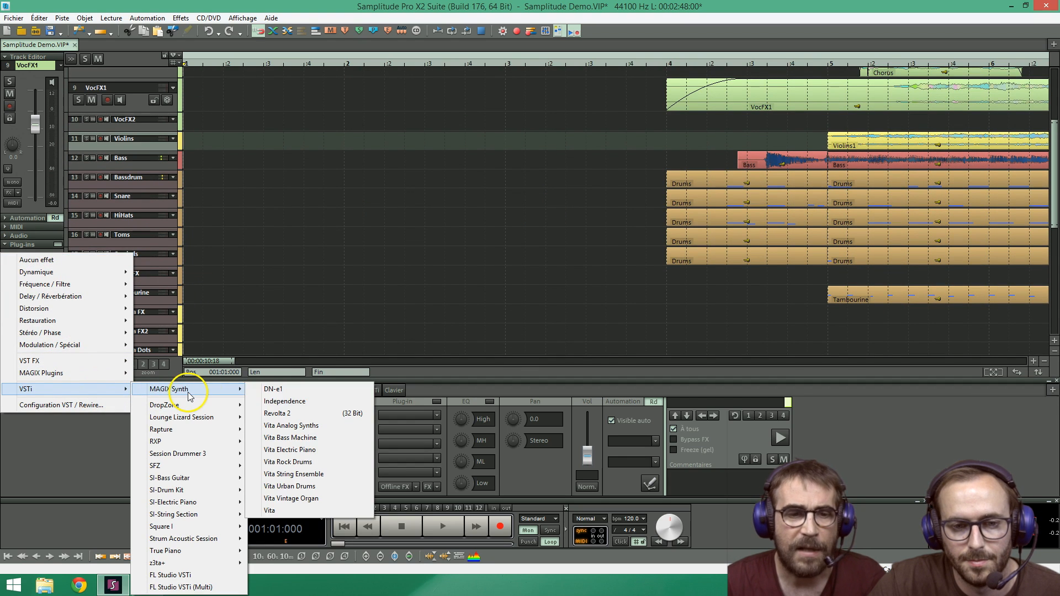
click(287, 387)
drag(343, 247, 380, 109)
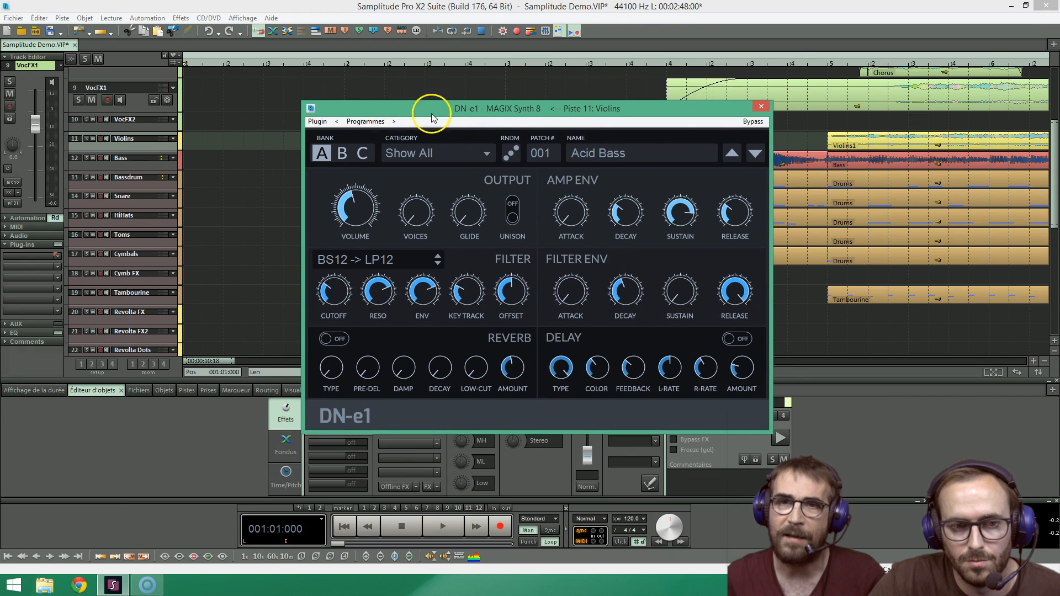
click(760, 107)
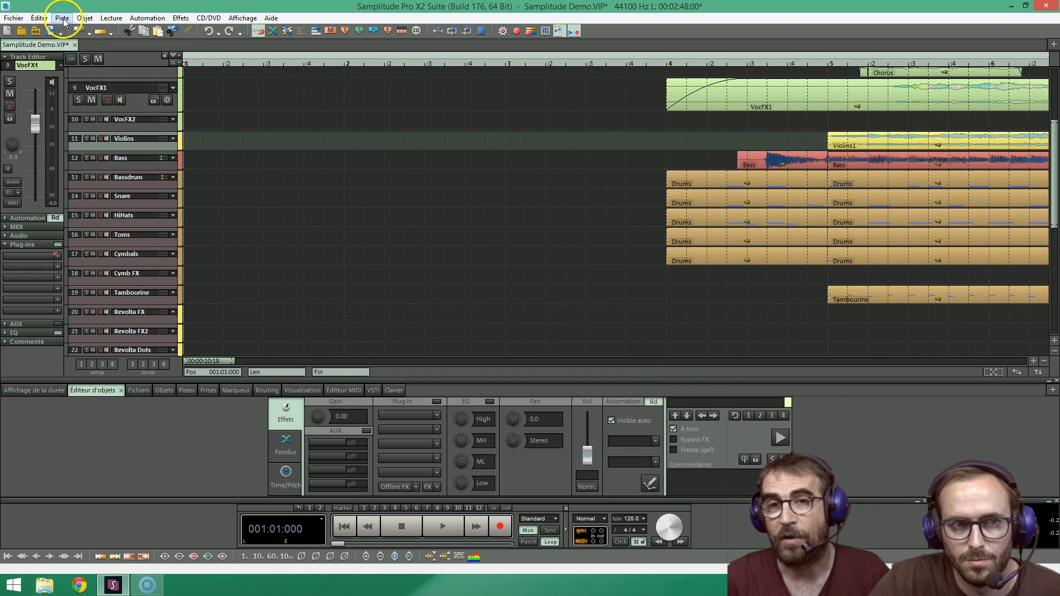
Add a new MIDI track below the Violins track.
click(84, 18)
mouse_move(62, 17)
mouse_move(166, 30)
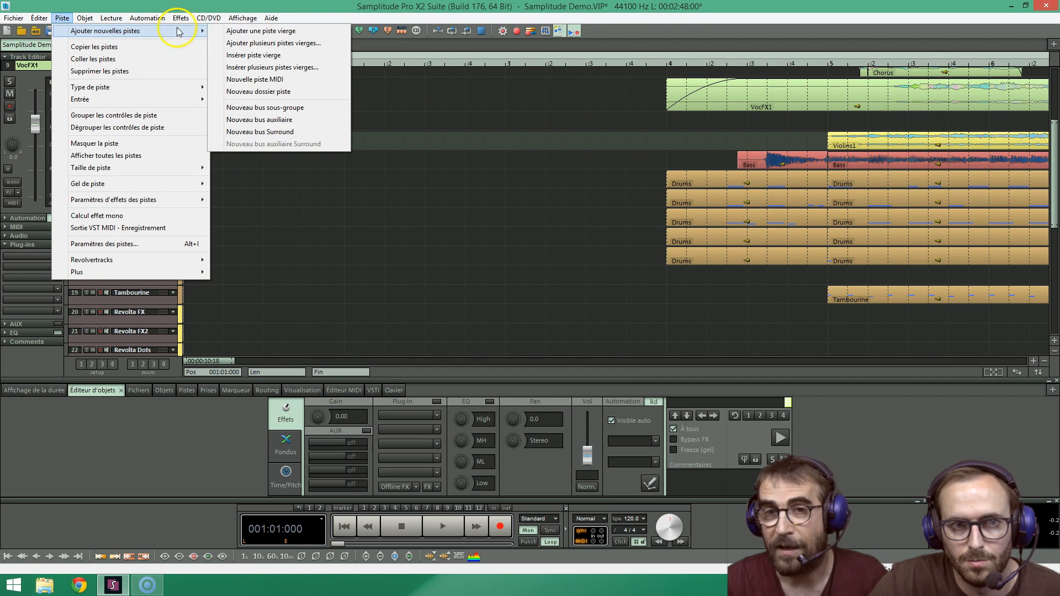
click(256, 80)
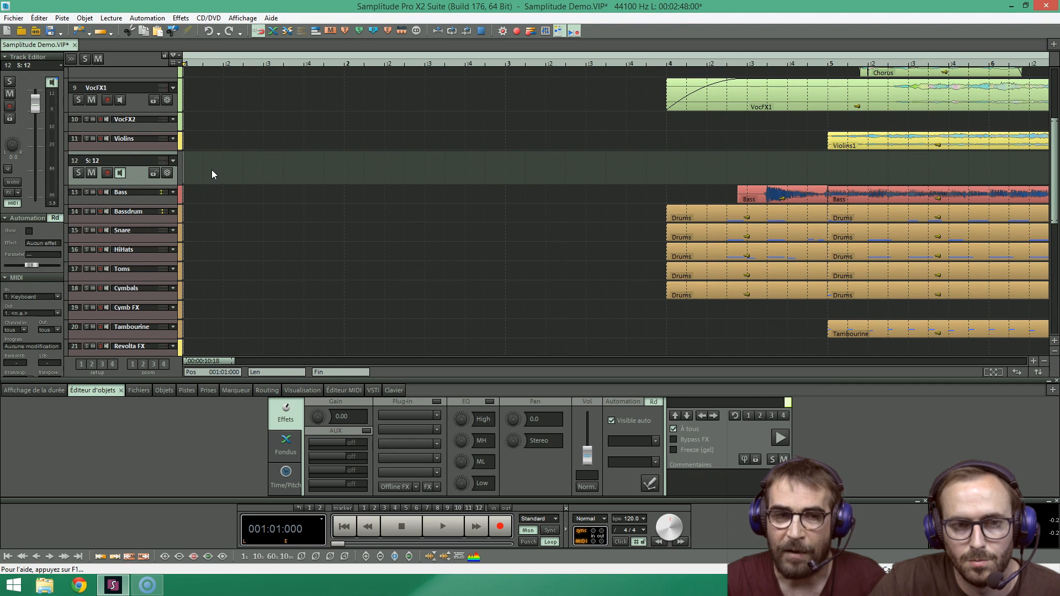
Try to open the instrument editor of the new MIDI track and check its other track commands.
click(174, 157)
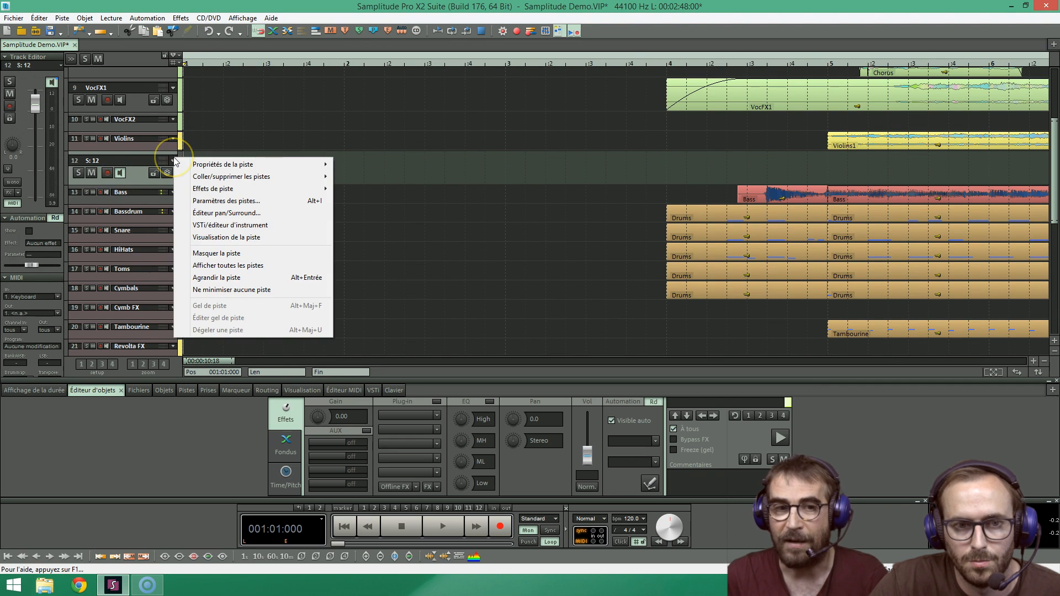
click(204, 224)
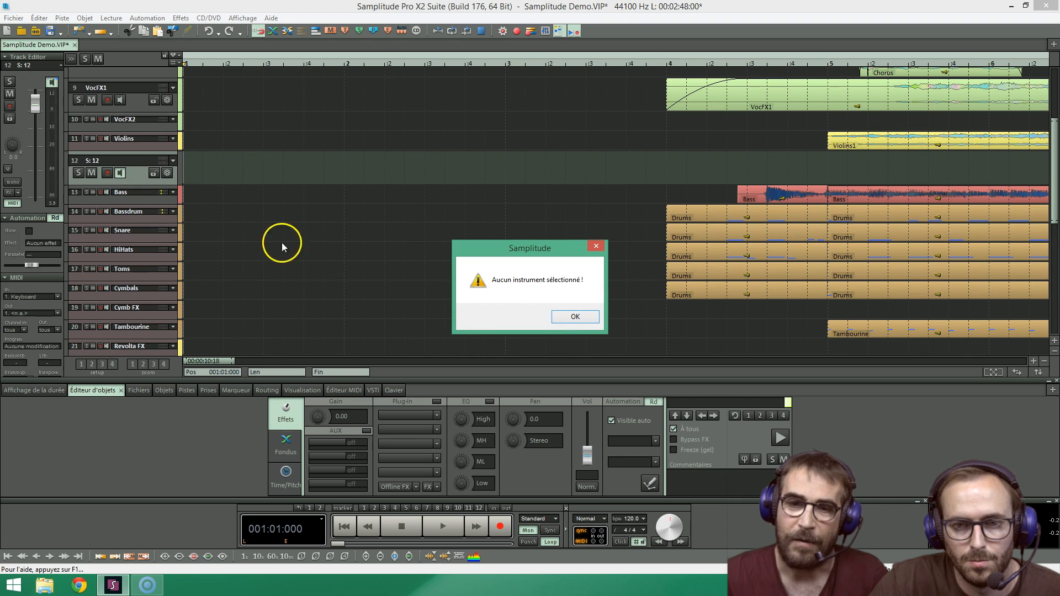
click(574, 317)
right_click(137, 174)
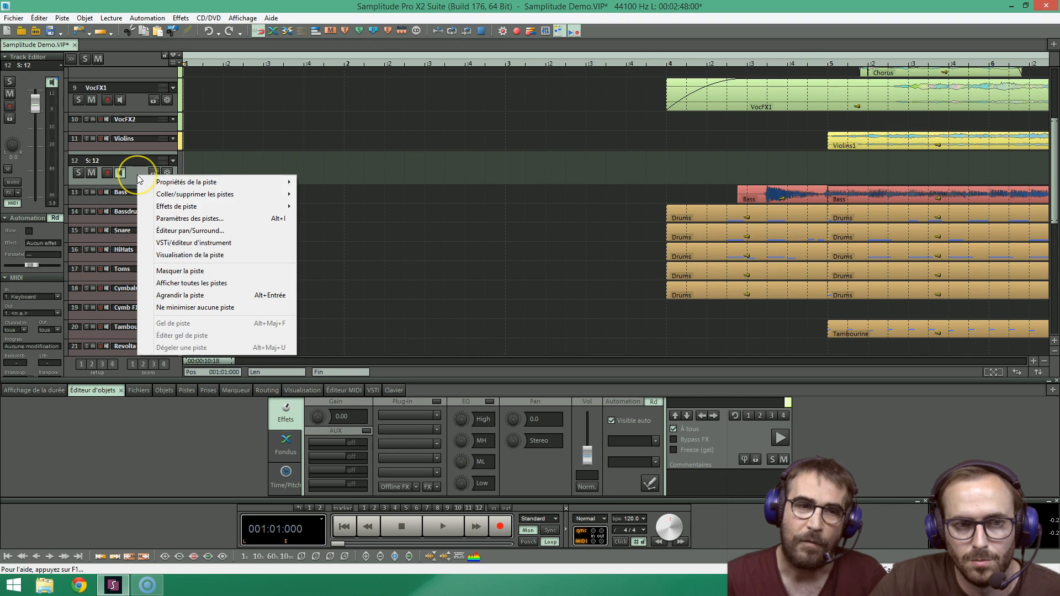
click(127, 176)
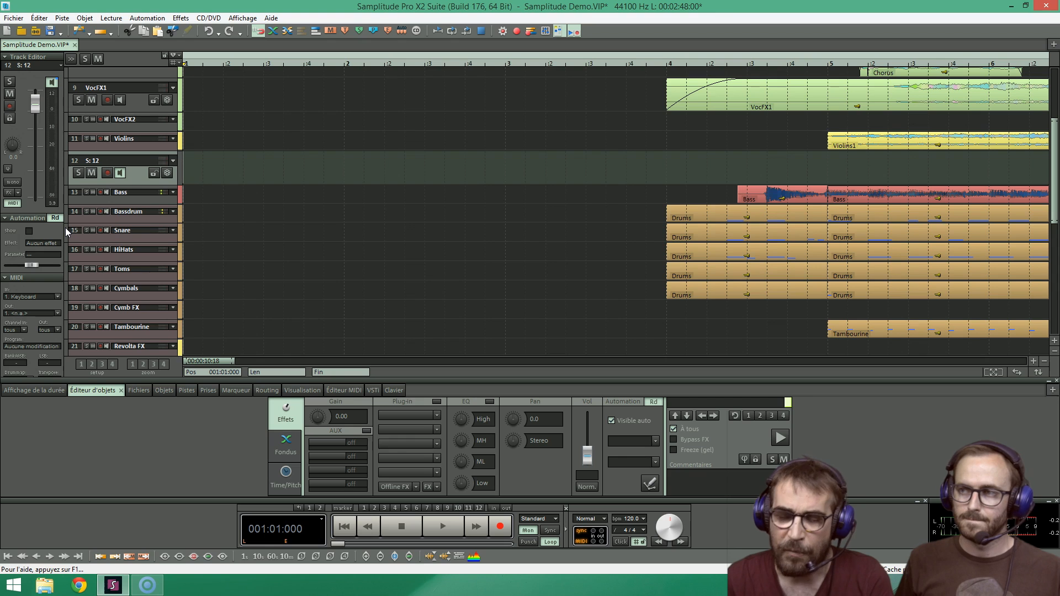
Examine the edit, object and effects commands, including the first Bass object's colour/name and time/pitch effect options.
click(39, 22)
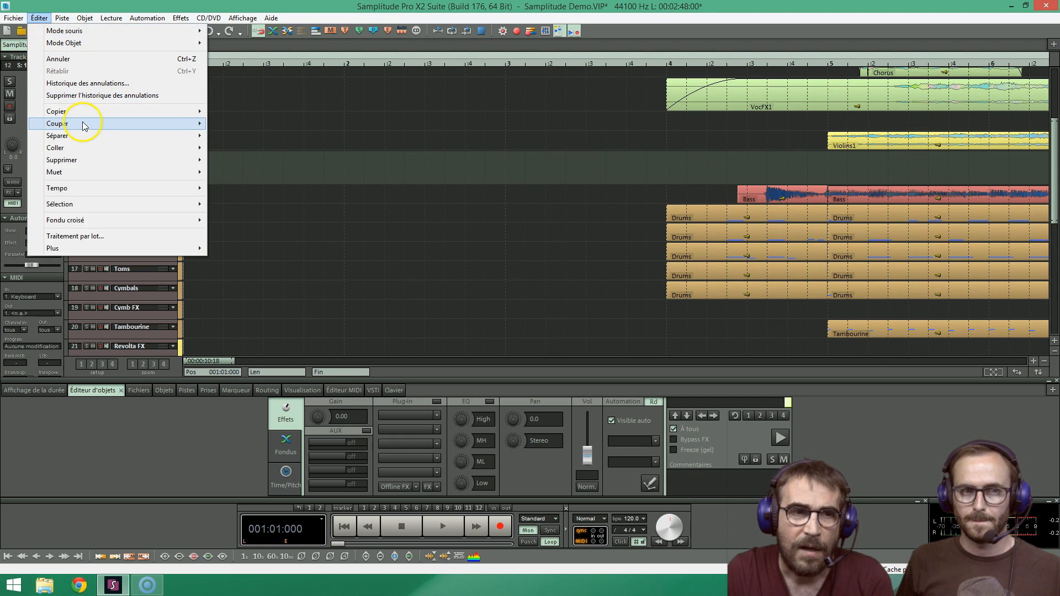
mouse_move(84, 17)
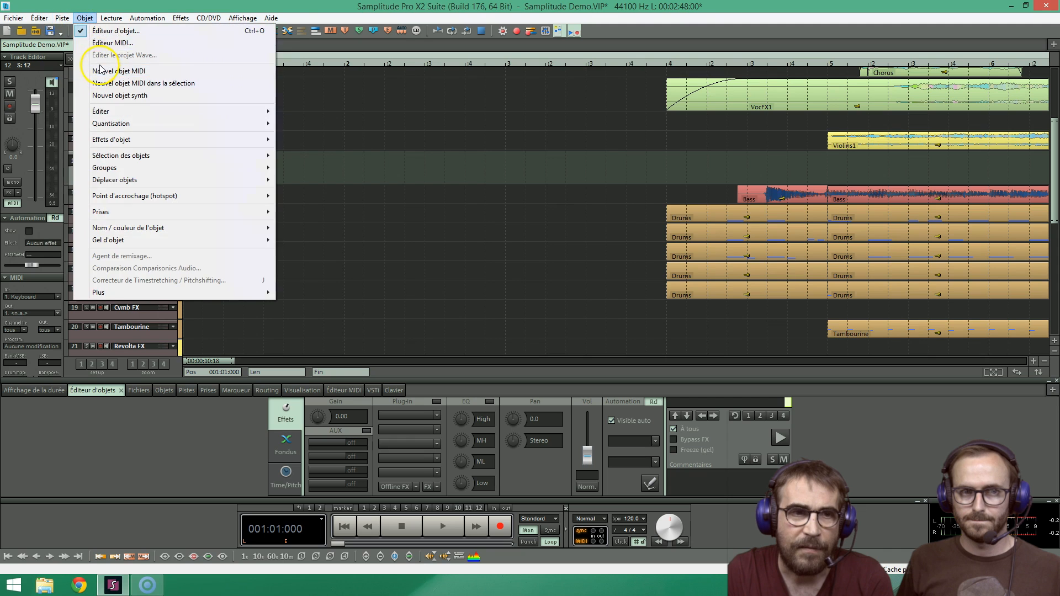
mouse_move(192, 20)
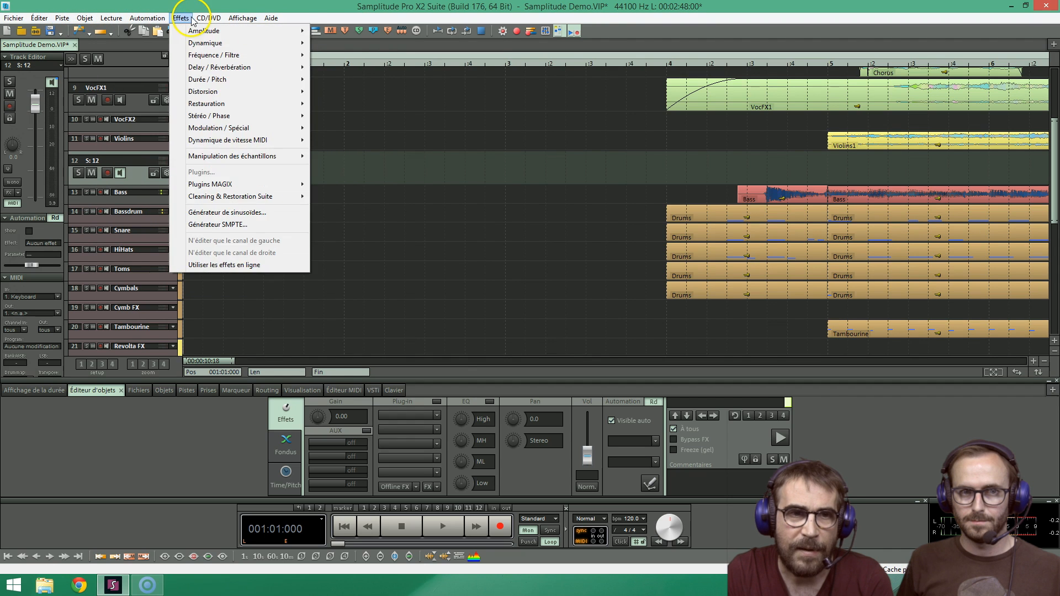
mouse_move(243, 17)
right_click(801, 193)
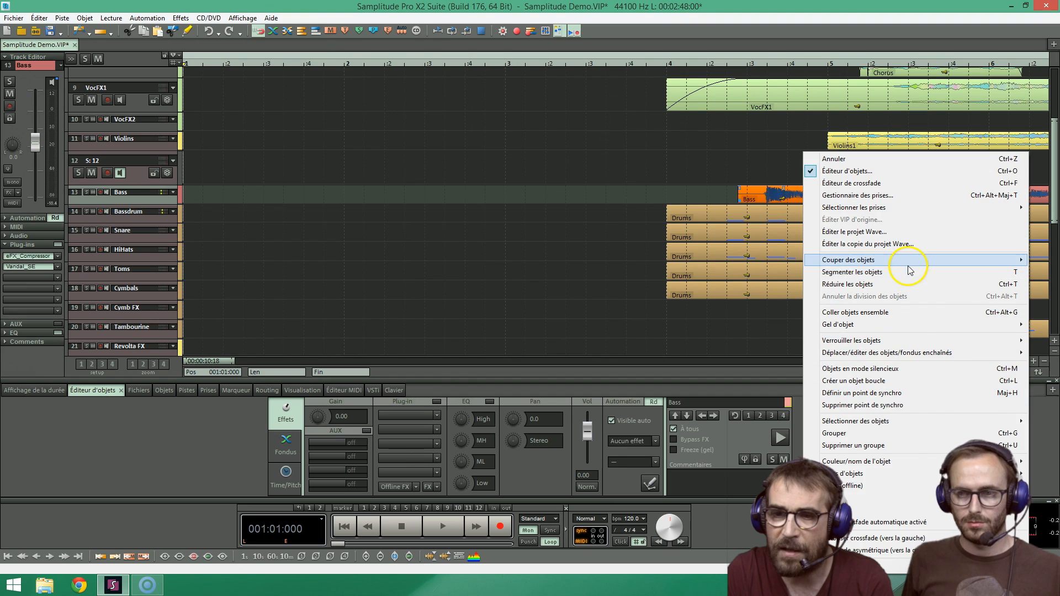
mouse_move(910, 270)
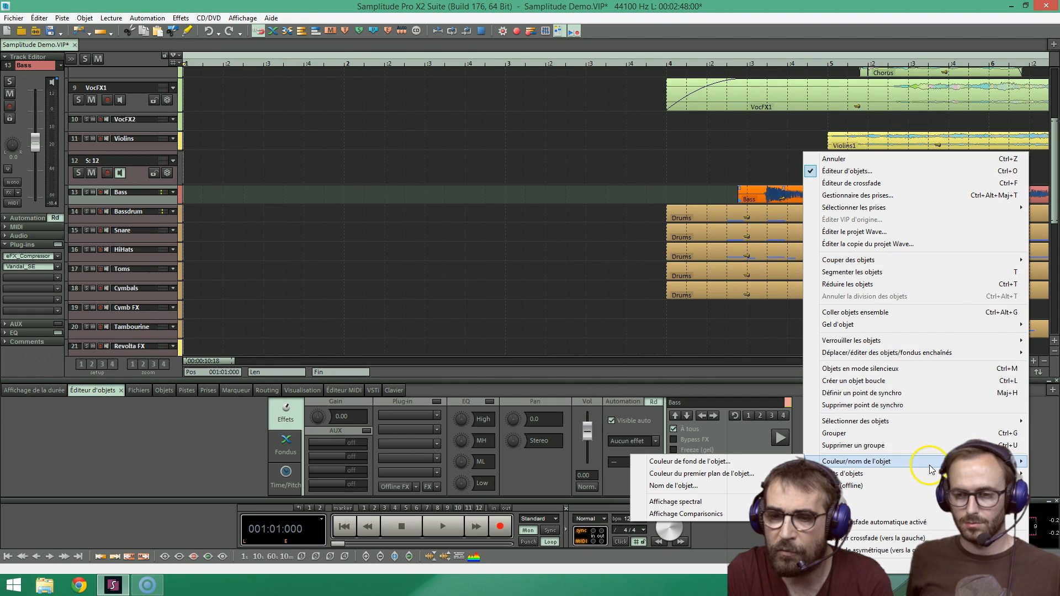
mouse_move(923, 478)
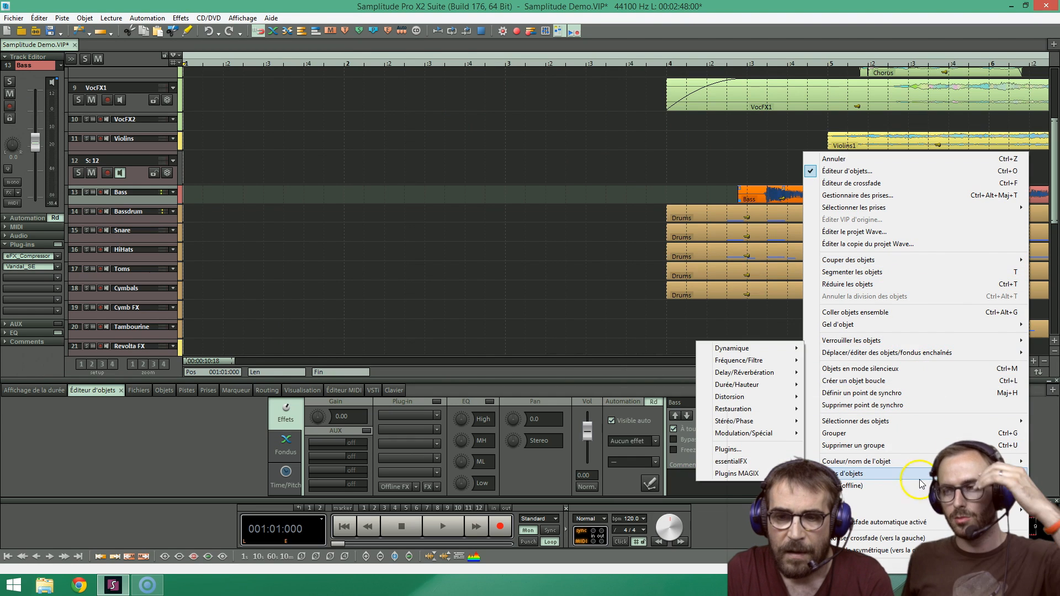
mouse_move(735, 389)
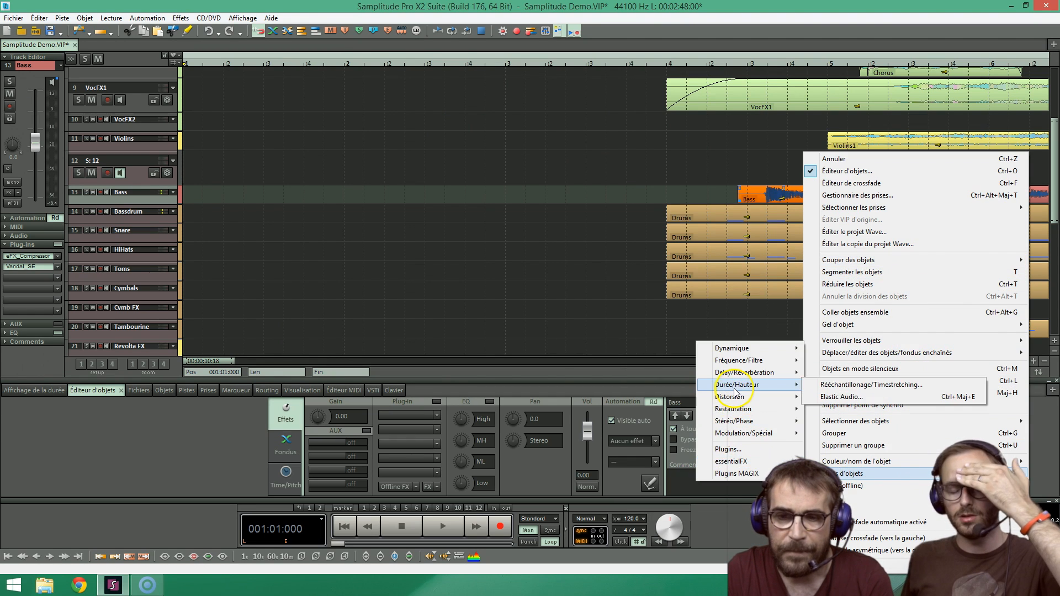
click(620, 20)
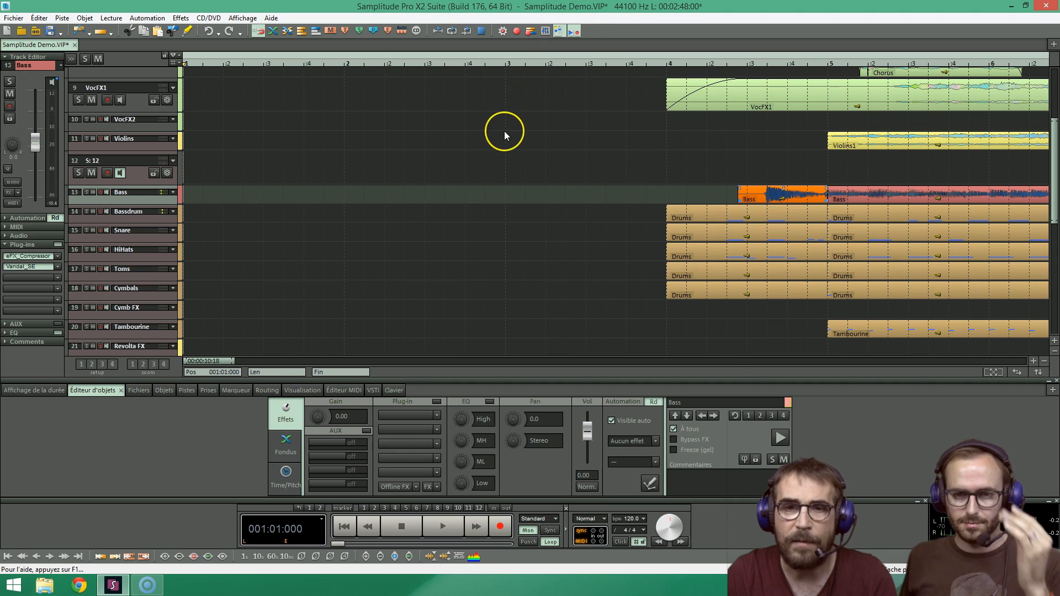
Open the system options, examine the MIDI settings including audio/MIDI synchronisation, and close them.
key(y)
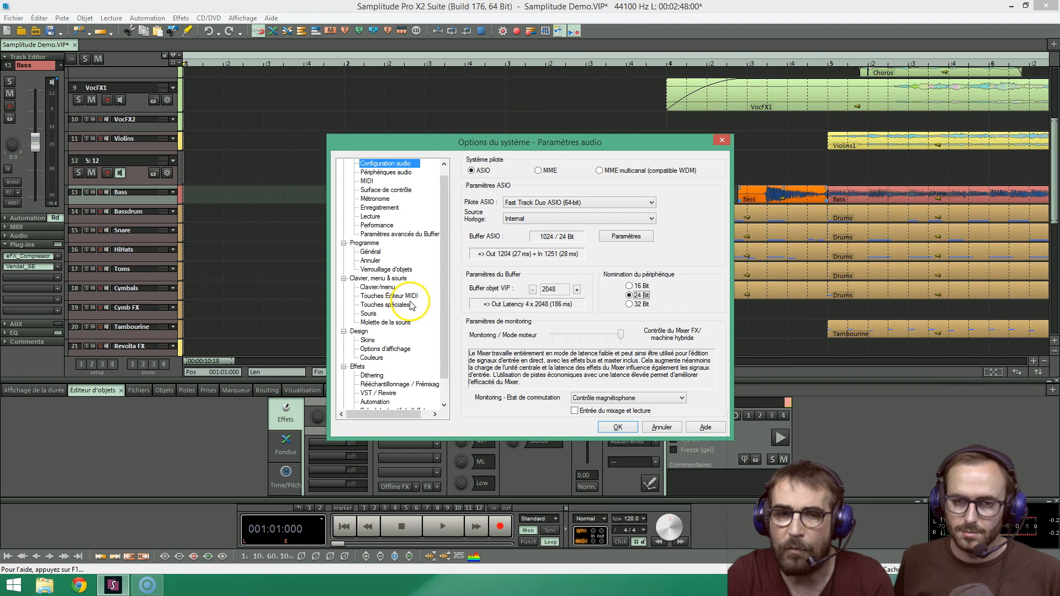
click(366, 181)
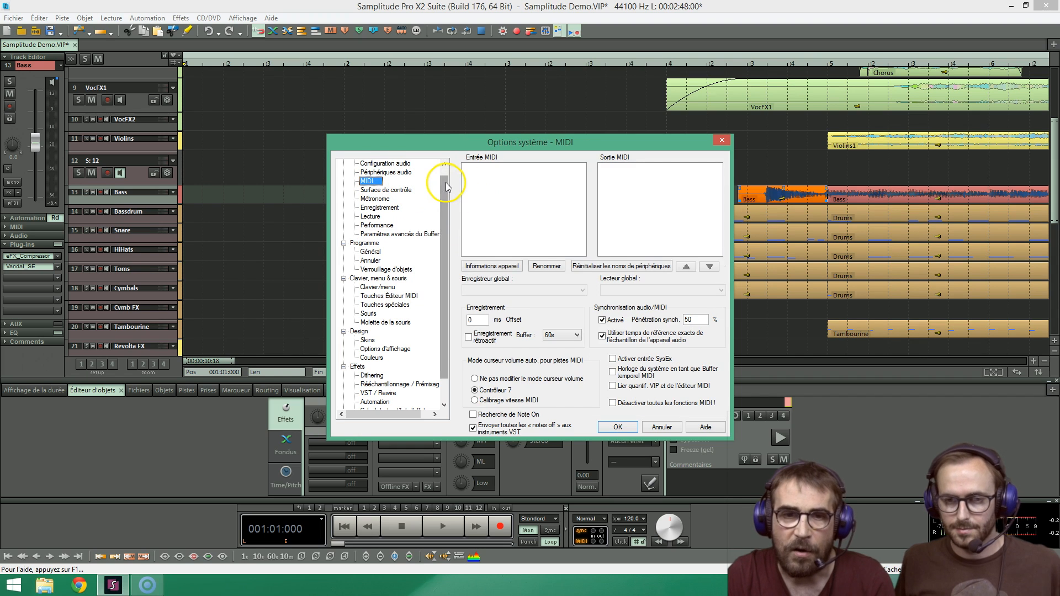
scroll(431, 169, up, 1)
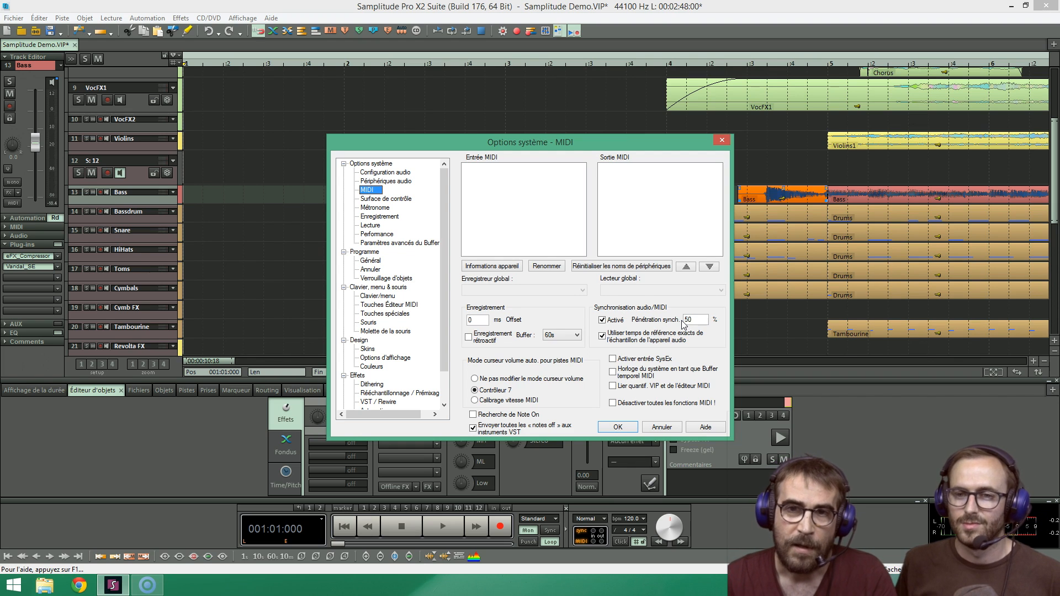
click(695, 323)
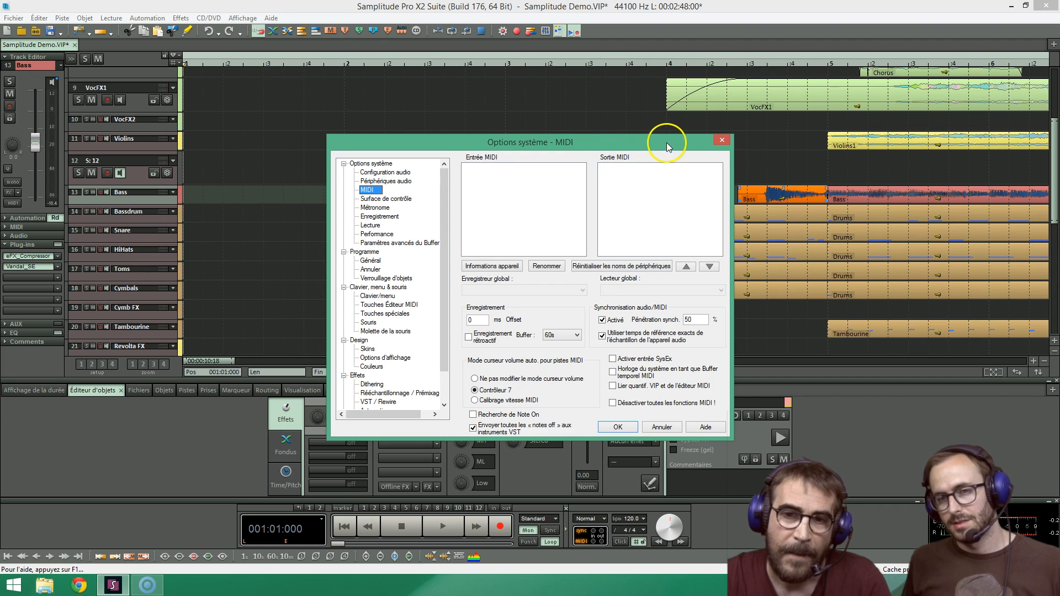
click(720, 141)
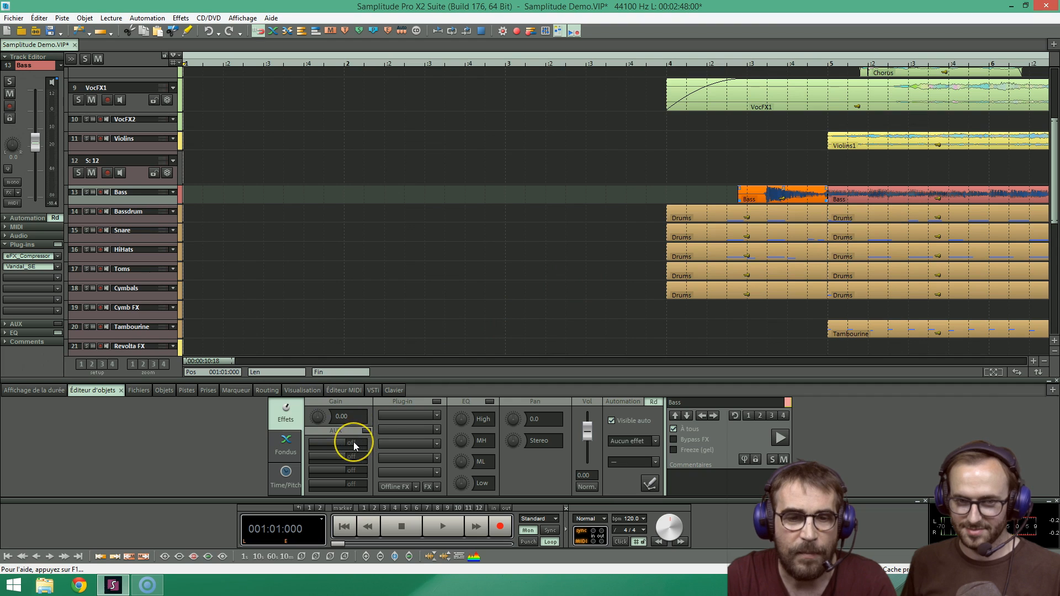
Open the AUX send routing of the selected first Bass object.
click(331, 441)
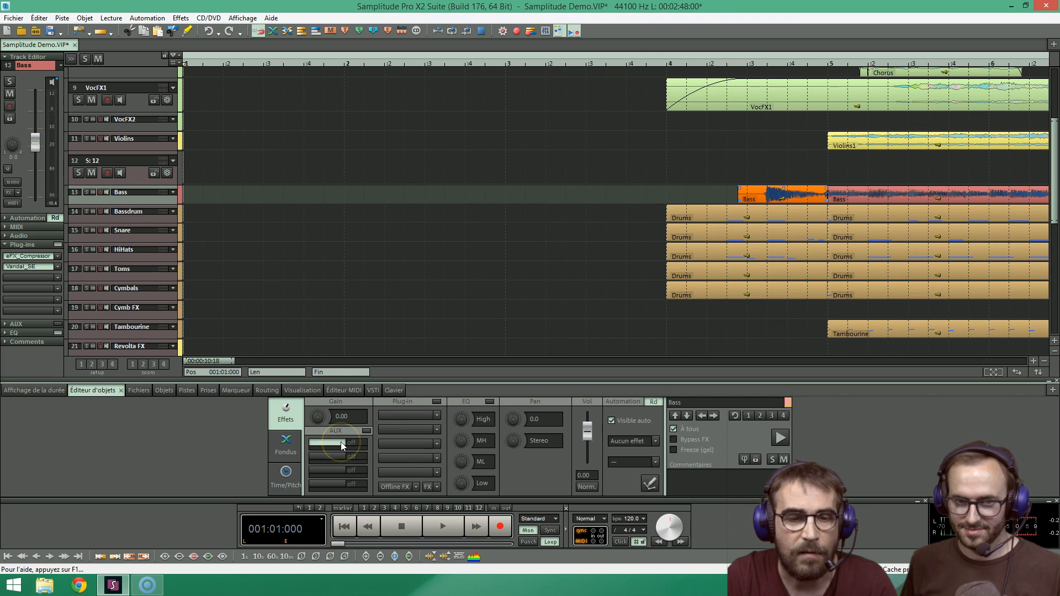
drag(340, 442, 336, 439)
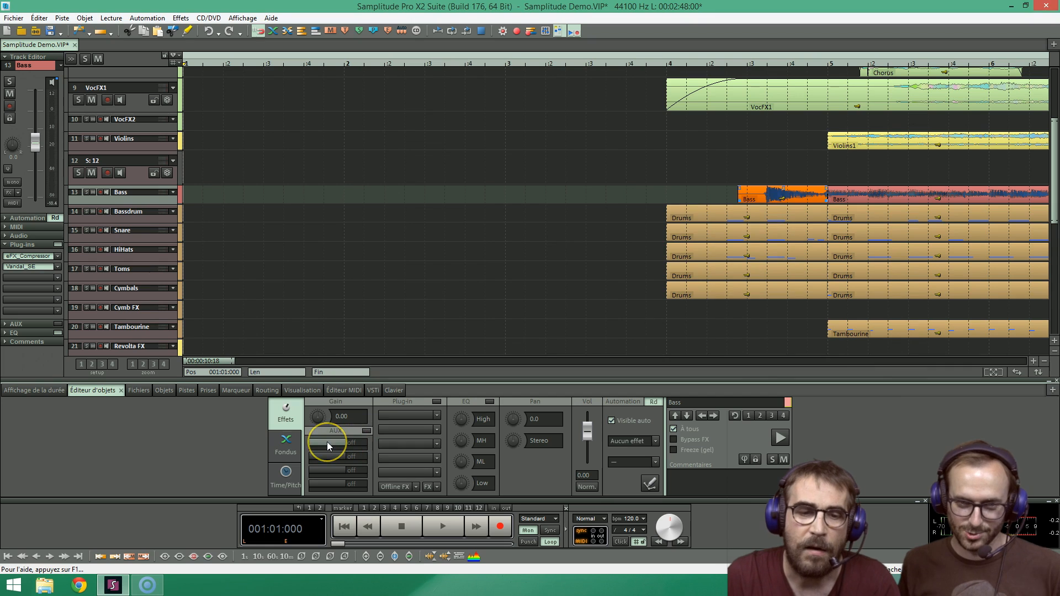
double_click(327, 442)
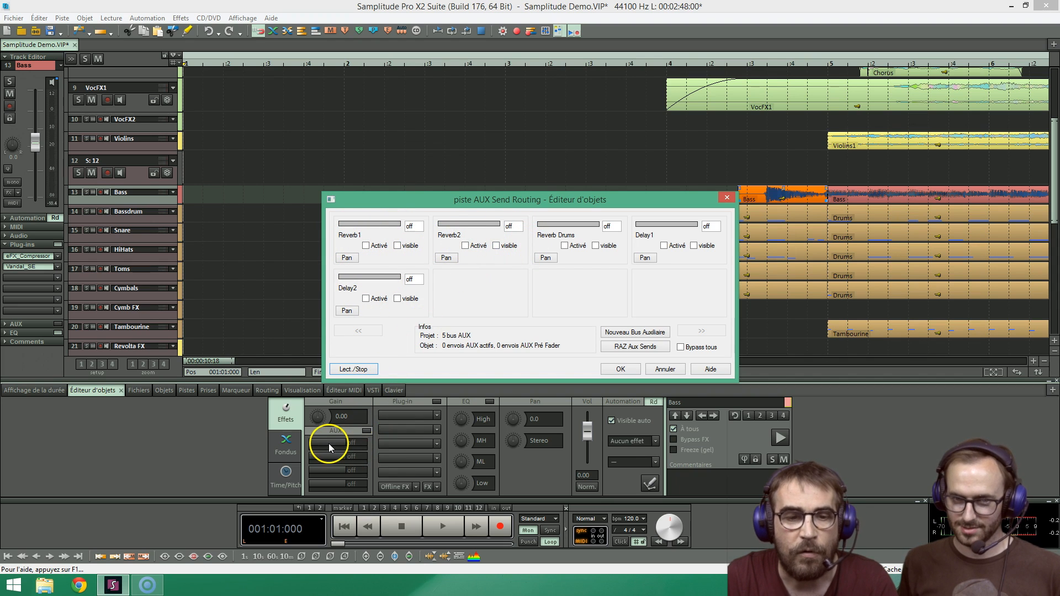
Try the Reverb1 send's visible and active options on the Bass object, switching them on and off.
click(414, 225)
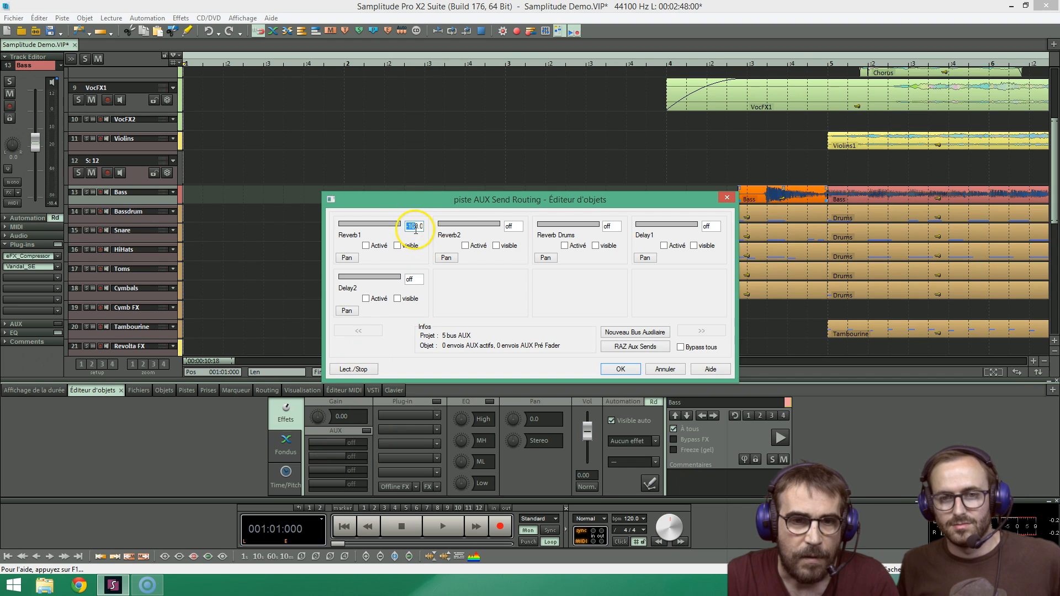
click(418, 249)
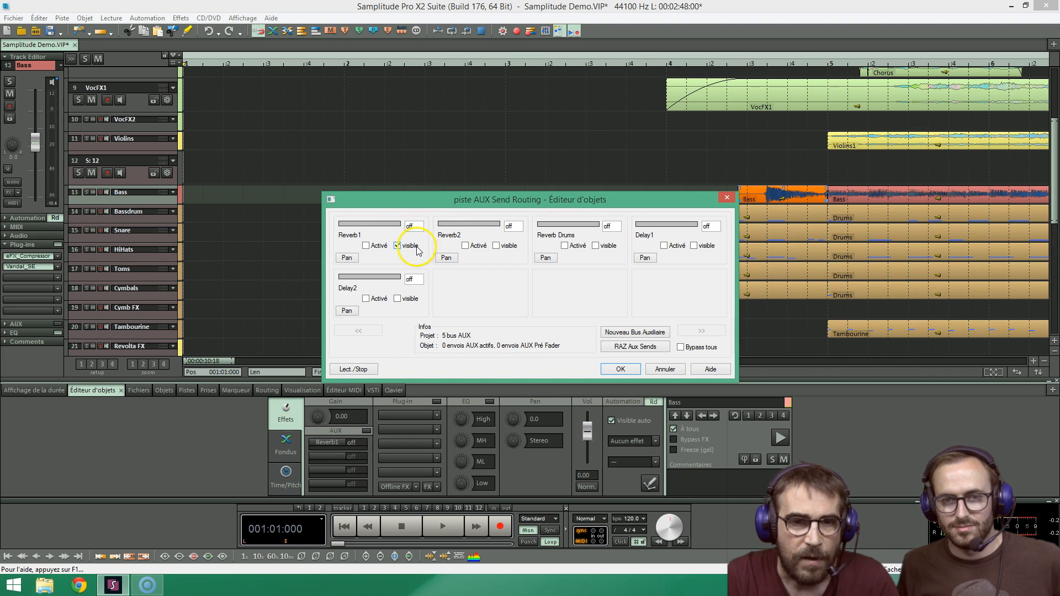
click(418, 249)
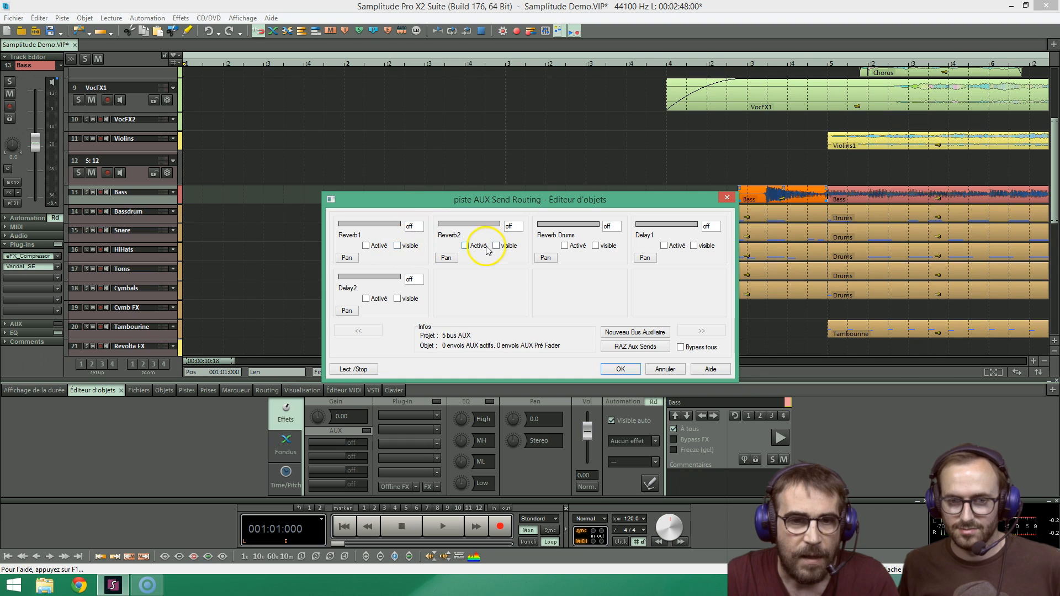
click(366, 247)
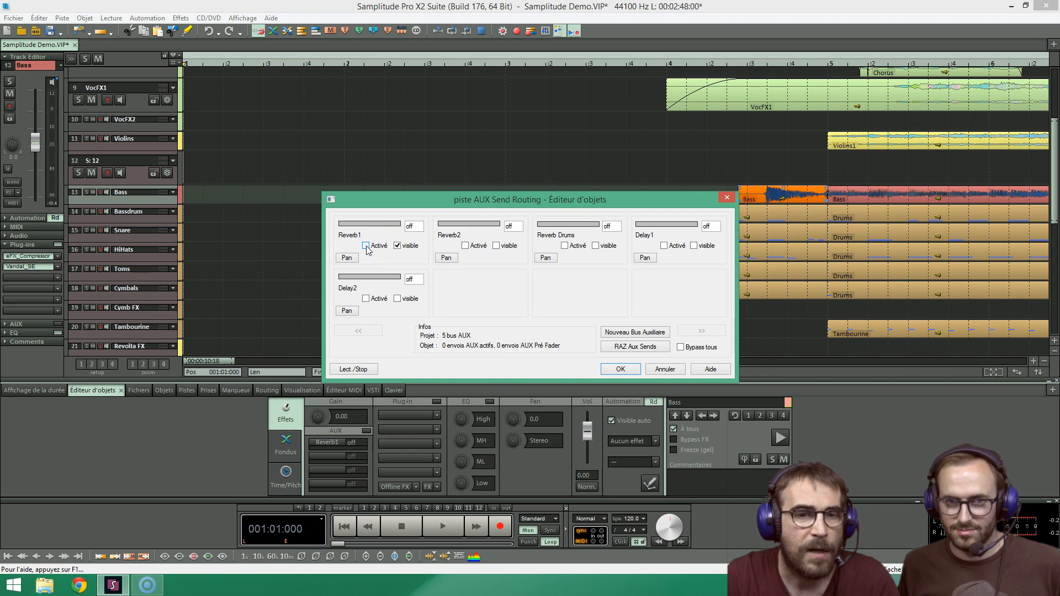
click(403, 247)
click(365, 246)
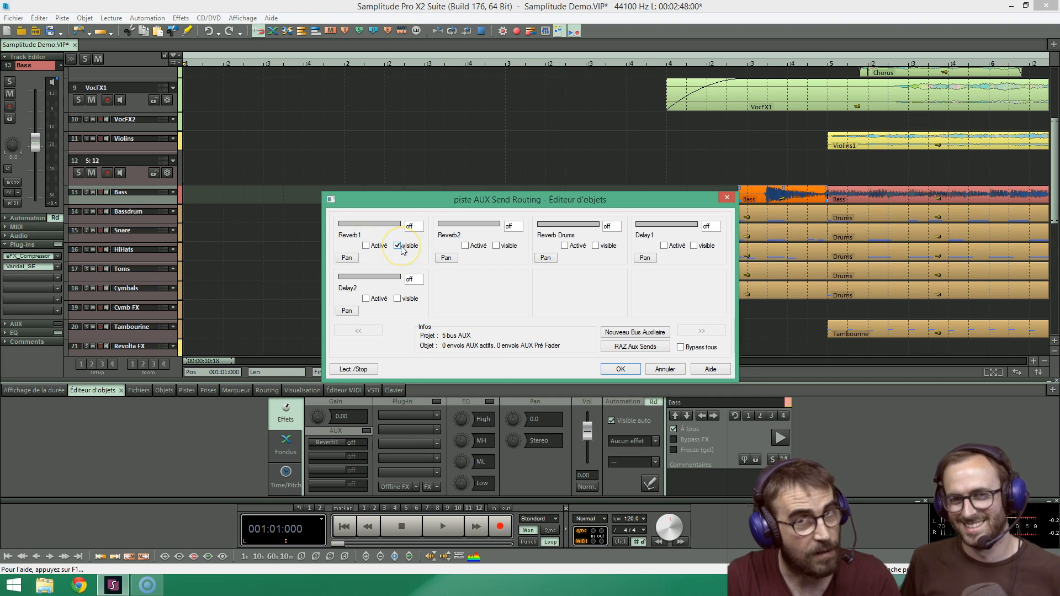
click(400, 248)
click(398, 246)
click(364, 247)
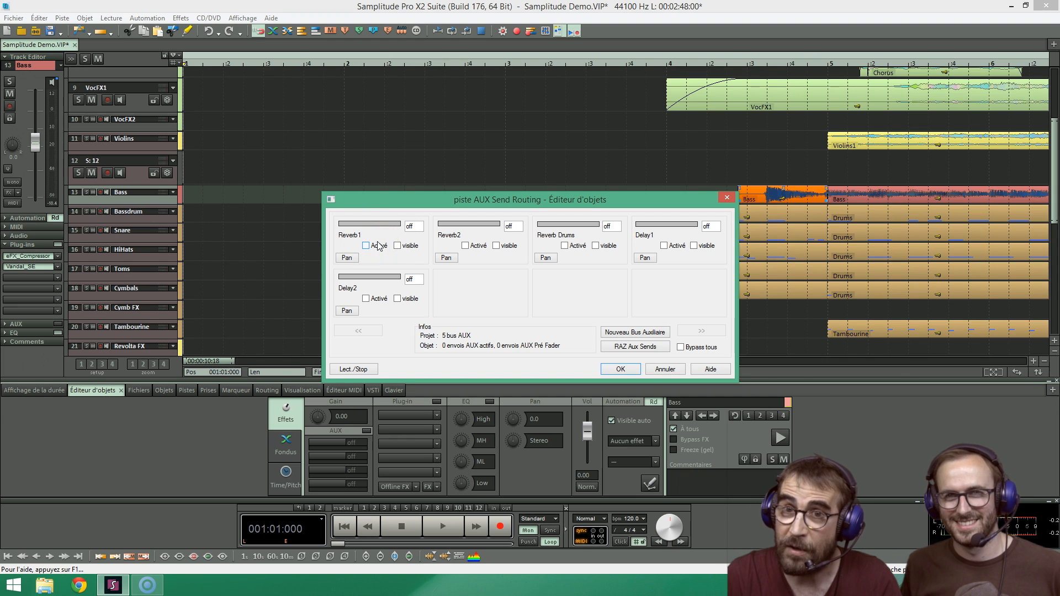
Activate the Bass object's Reverb1 send and raise its level to about -1.11.
click(378, 246)
click(351, 227)
drag(350, 223, 379, 228)
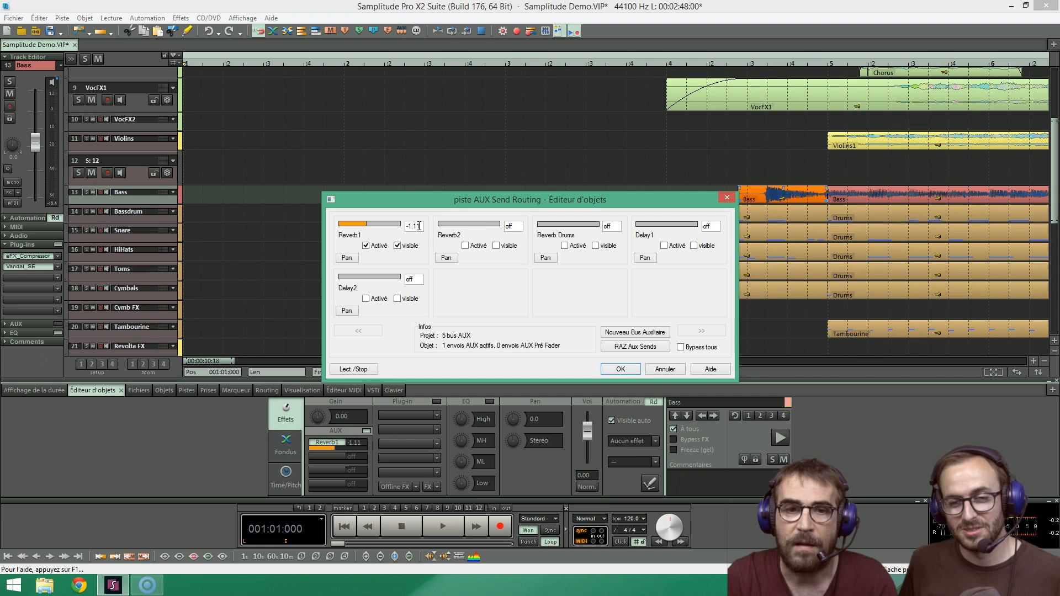
Deactivate the Reverb1 send, lower its level to off while leaving it visible, and close the AUX routing.
click(366, 245)
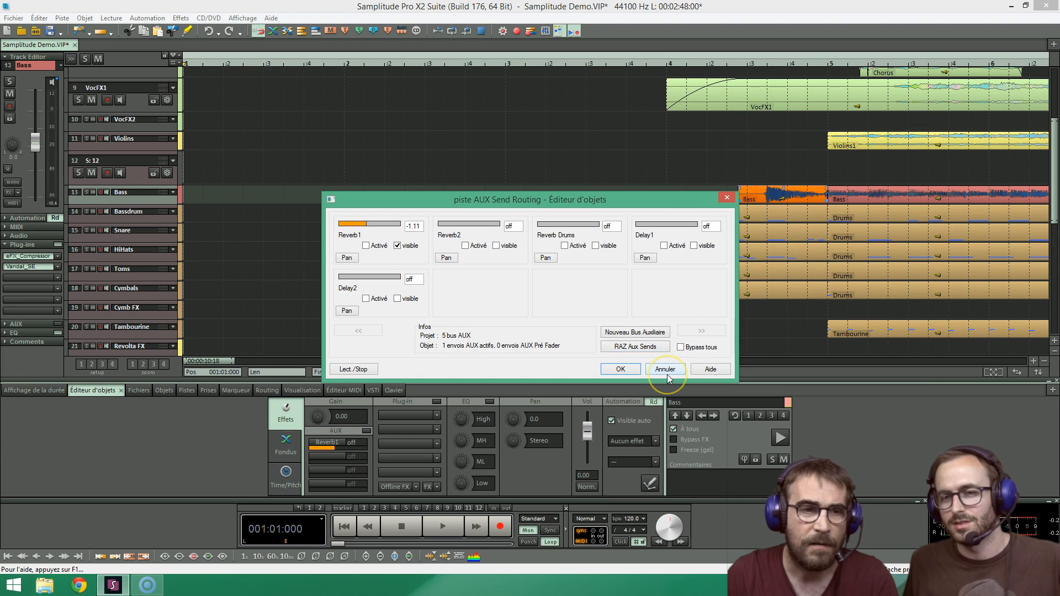
drag(366, 224, 335, 229)
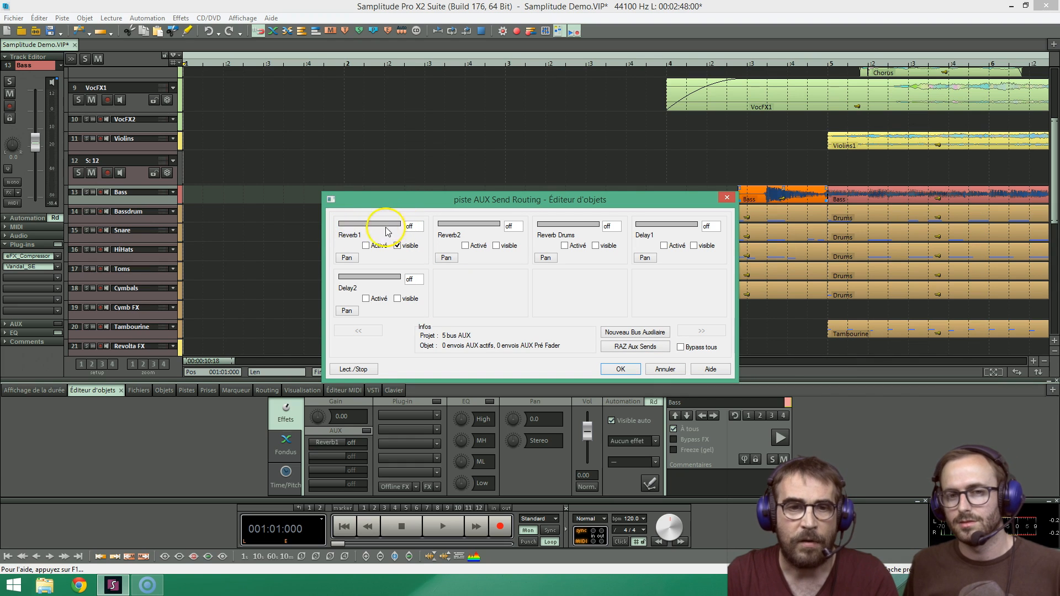
click(413, 227)
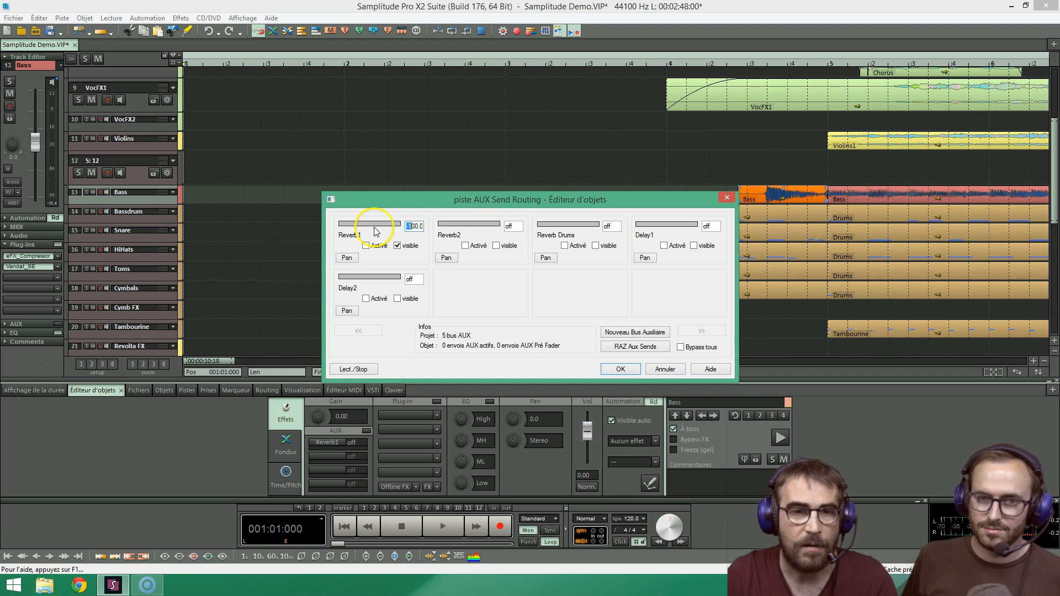
click(509, 226)
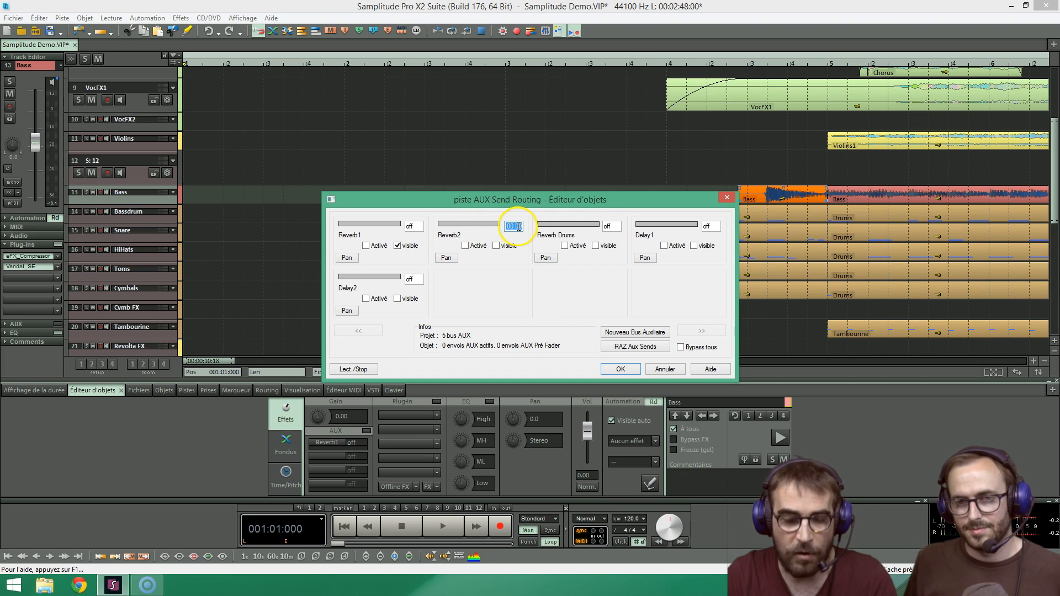
click(727, 197)
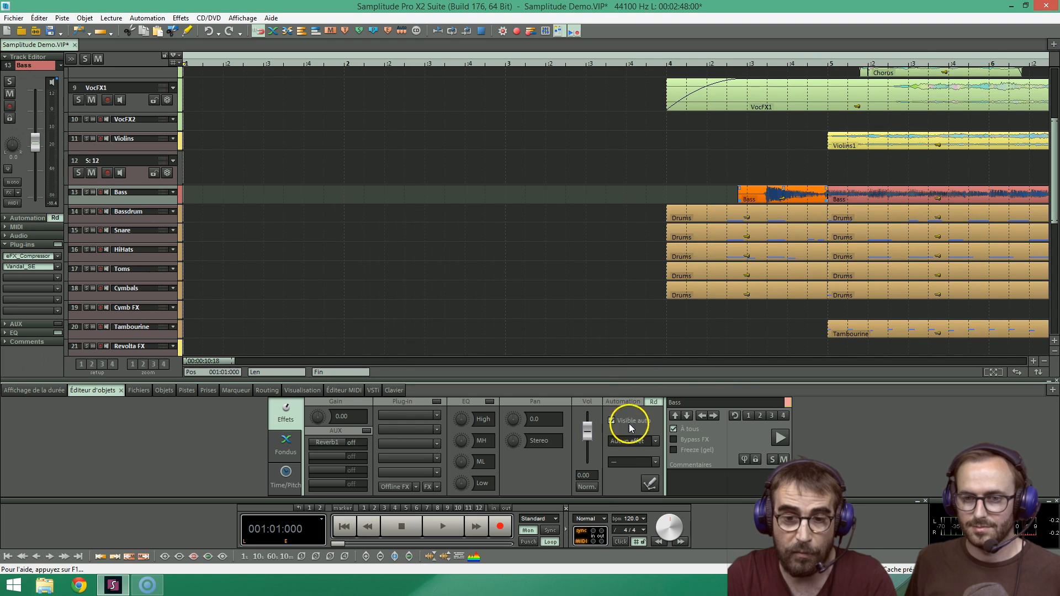
Choose Volume as the automation curve of the first Bass object.
click(656, 442)
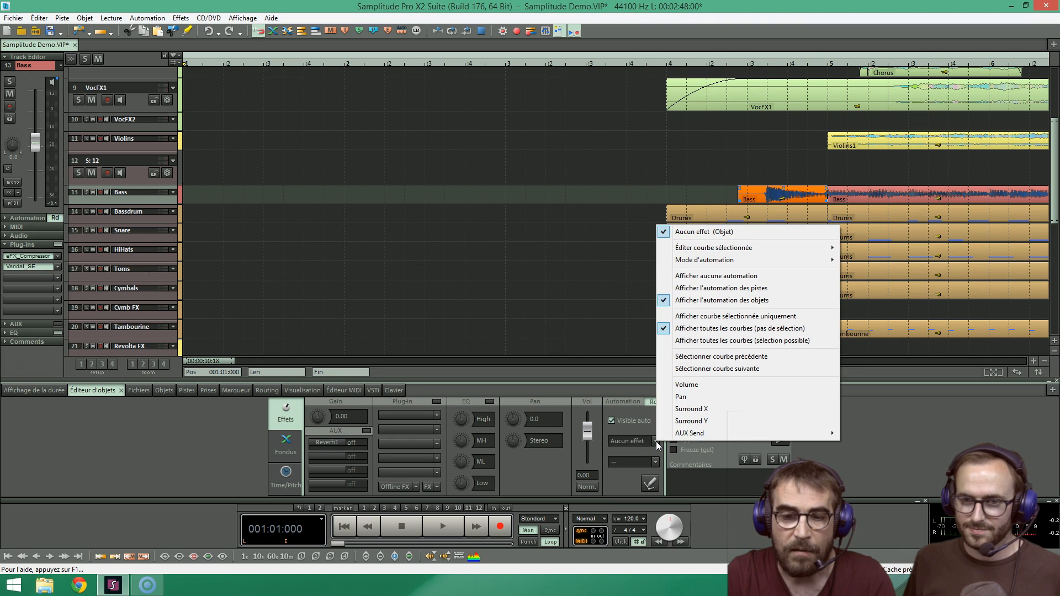
click(648, 452)
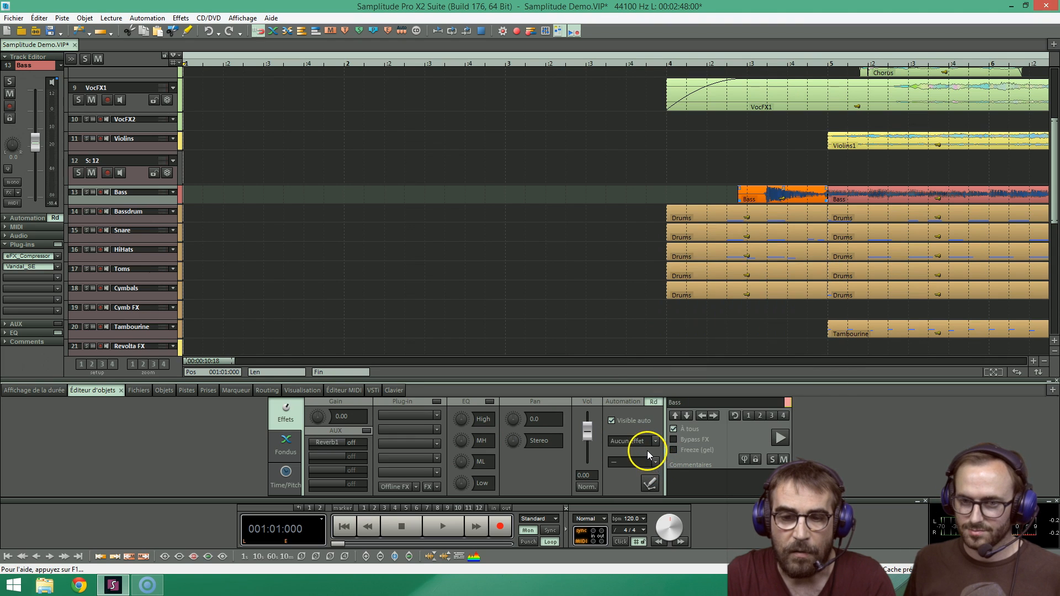
click(655, 442)
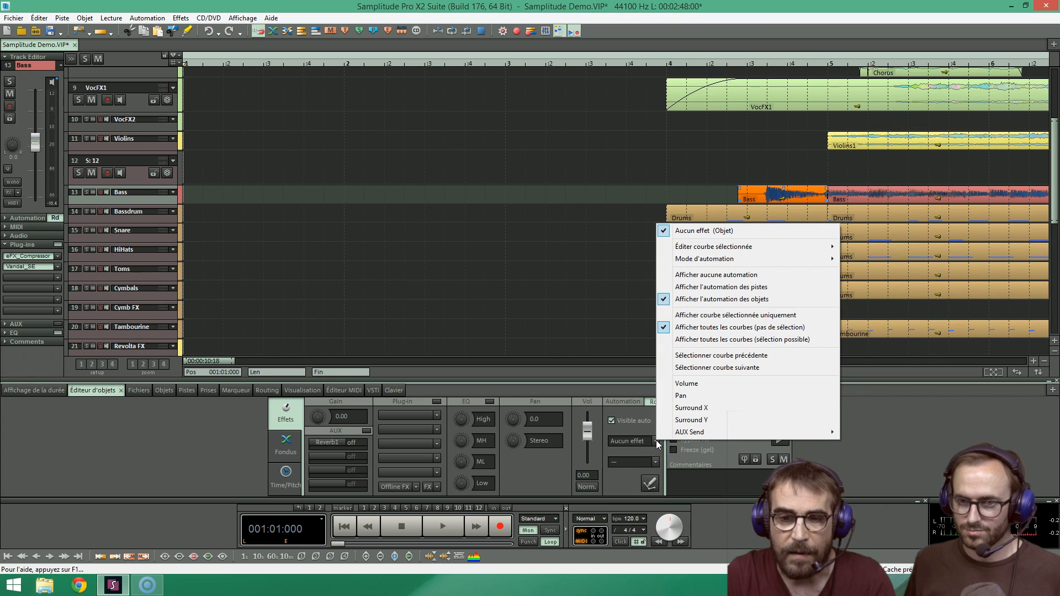
click(697, 381)
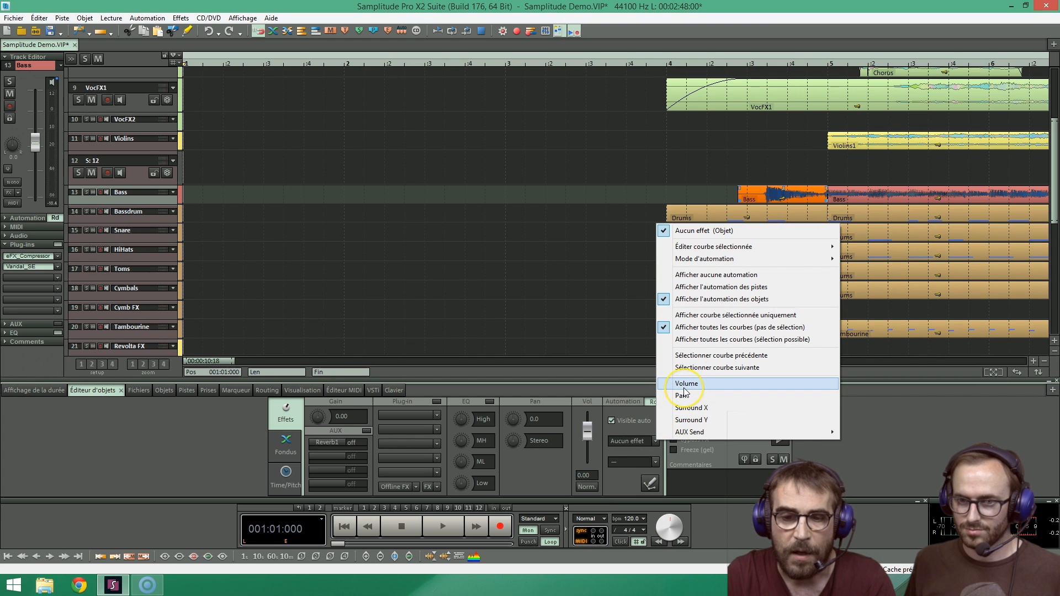
click(683, 387)
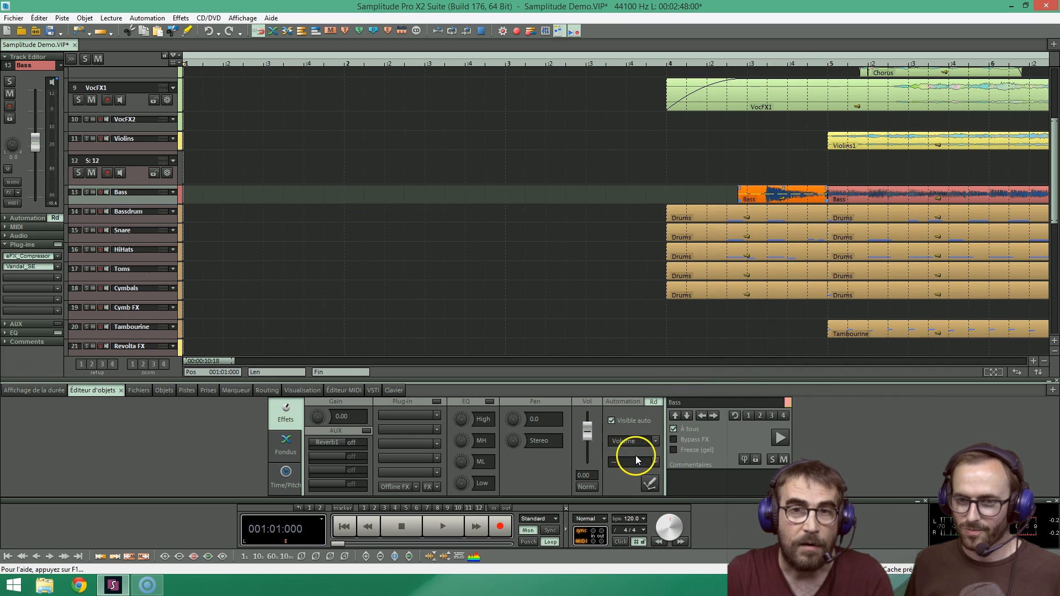
Switch the first Bass object's automation curve to Pan and deselect the object.
click(655, 461)
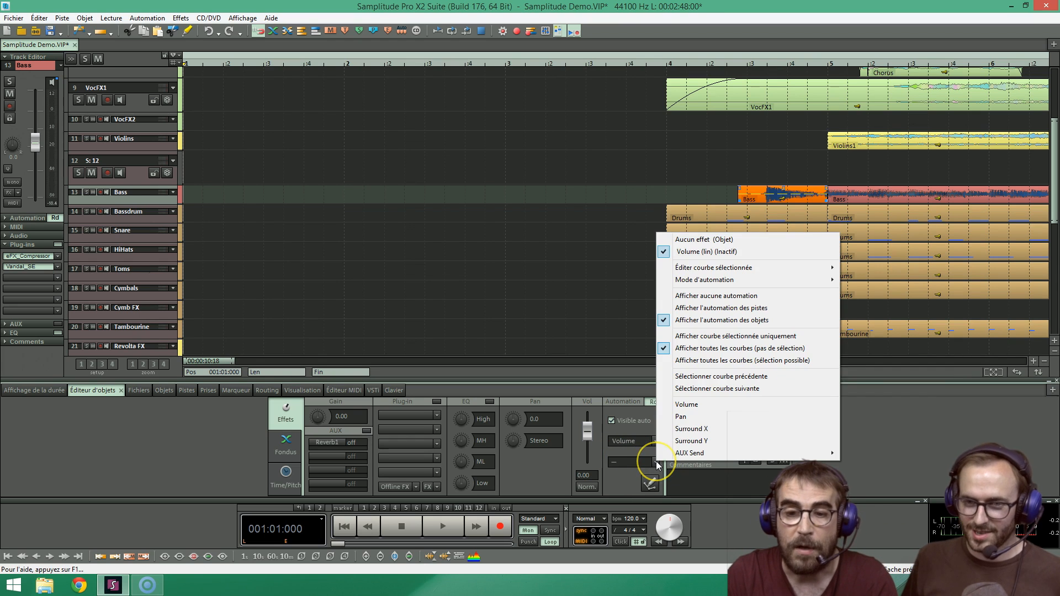
click(681, 417)
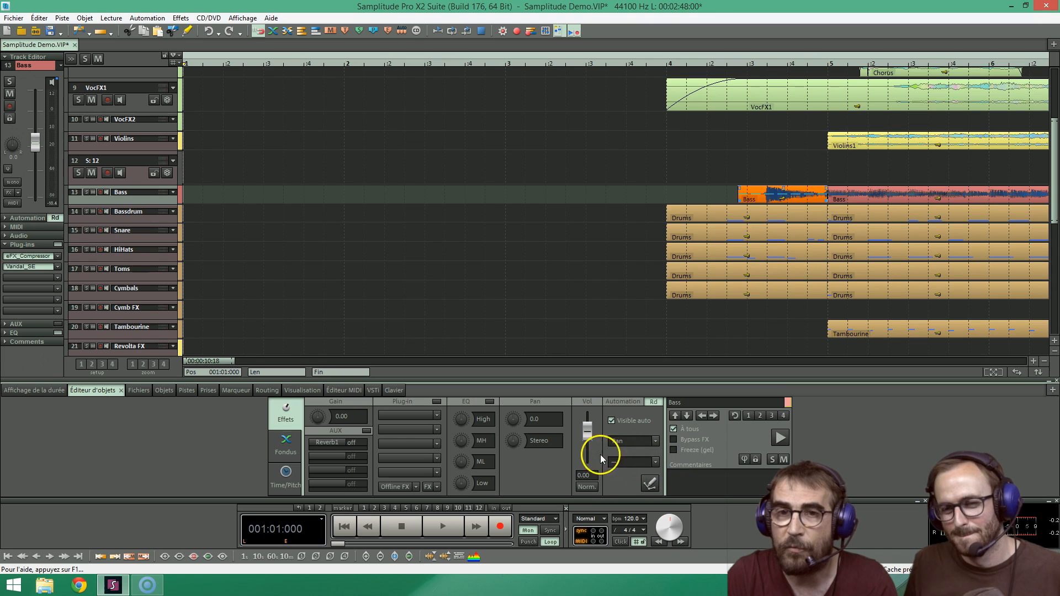
click(657, 440)
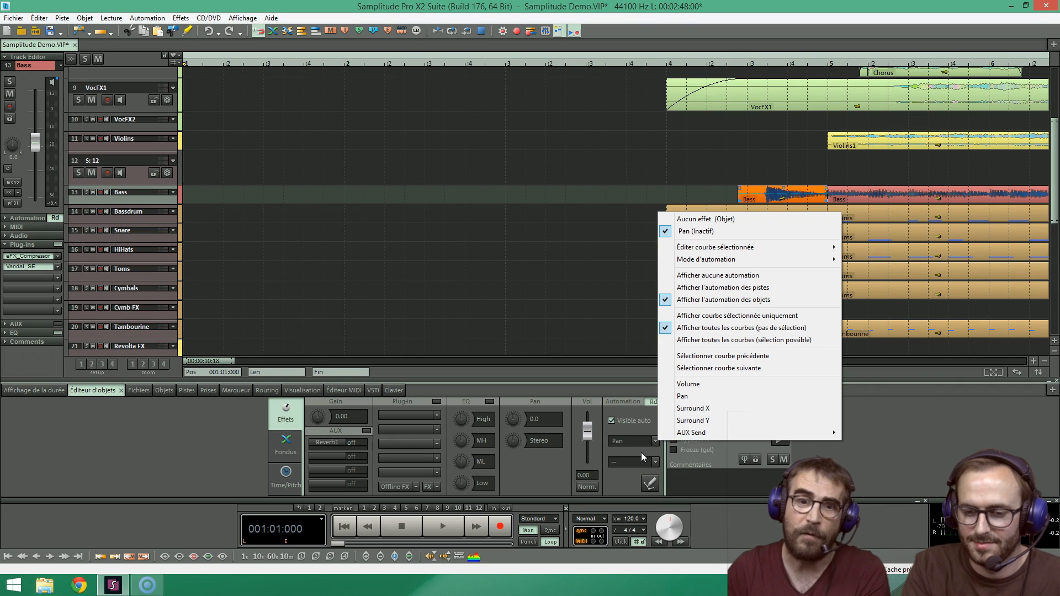
click(611, 220)
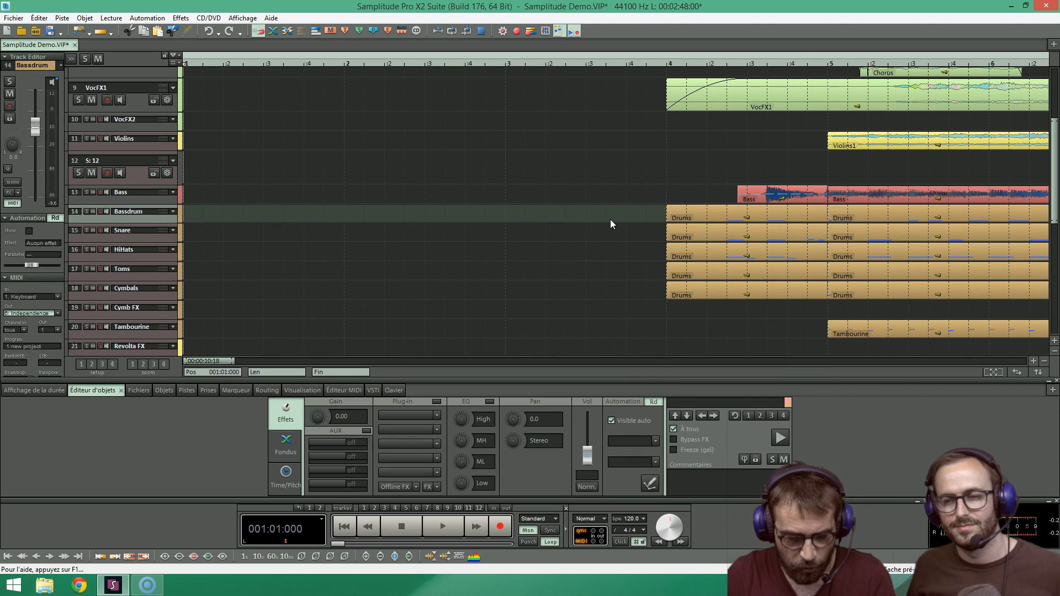
Look over the project's mixer and close it again.
key(m)
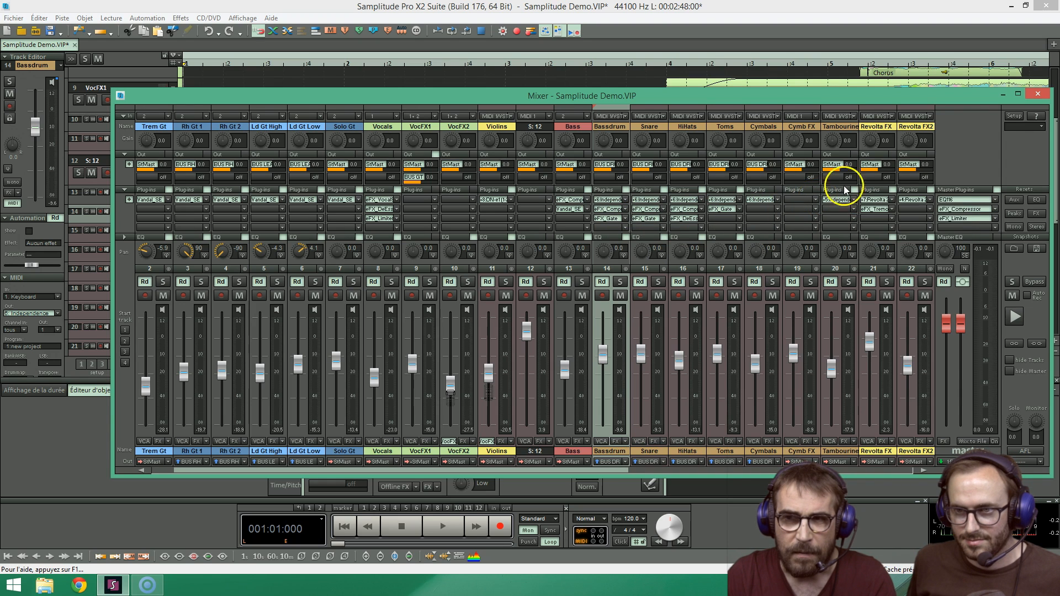
click(1037, 94)
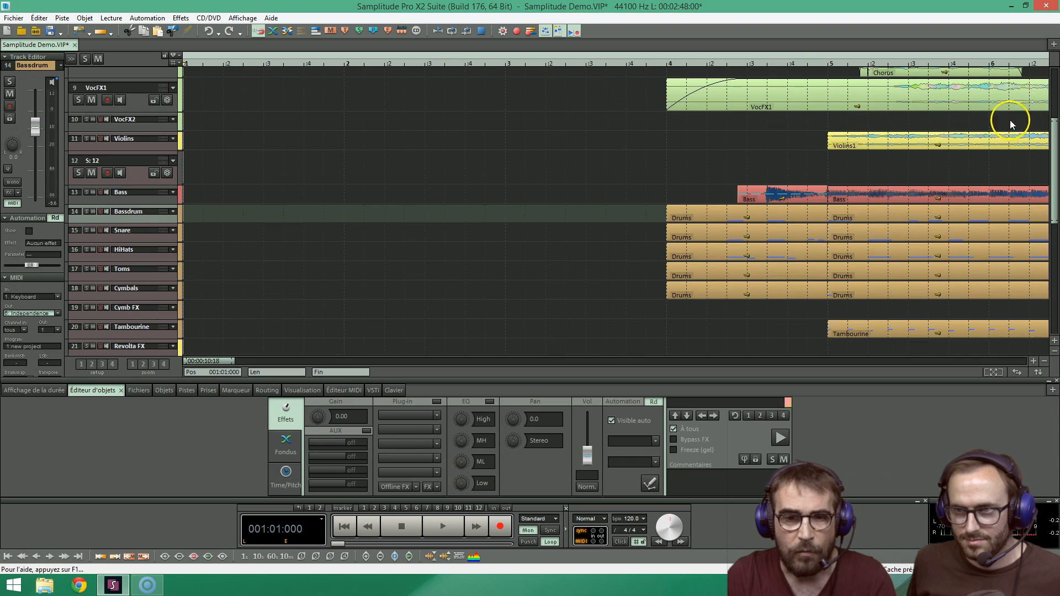
Insert the Bit Machine distortion effect in the first plug-in slot of the Violins1 object.
click(430, 416)
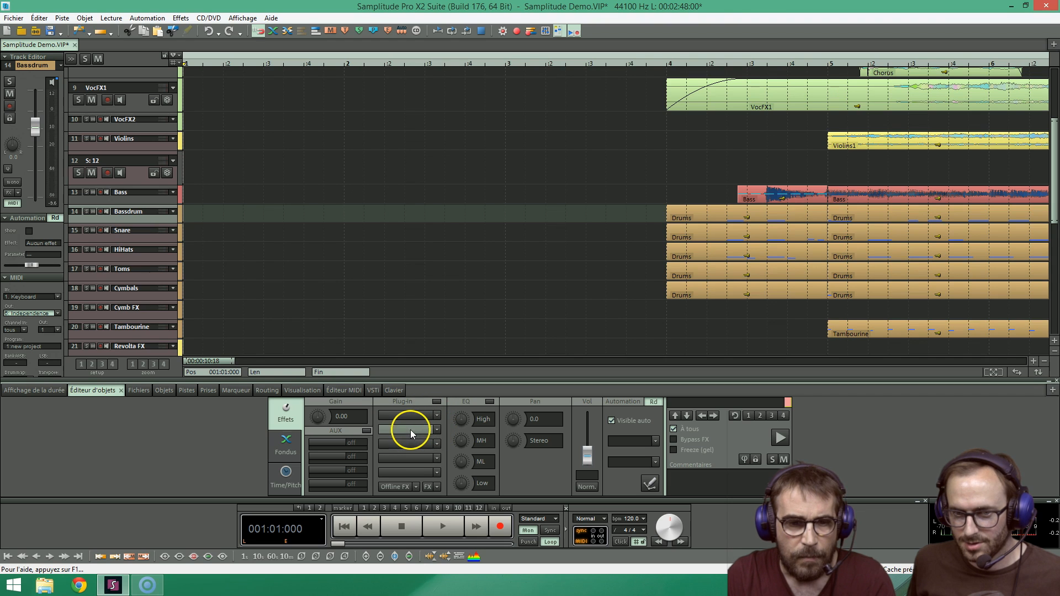
click(414, 415)
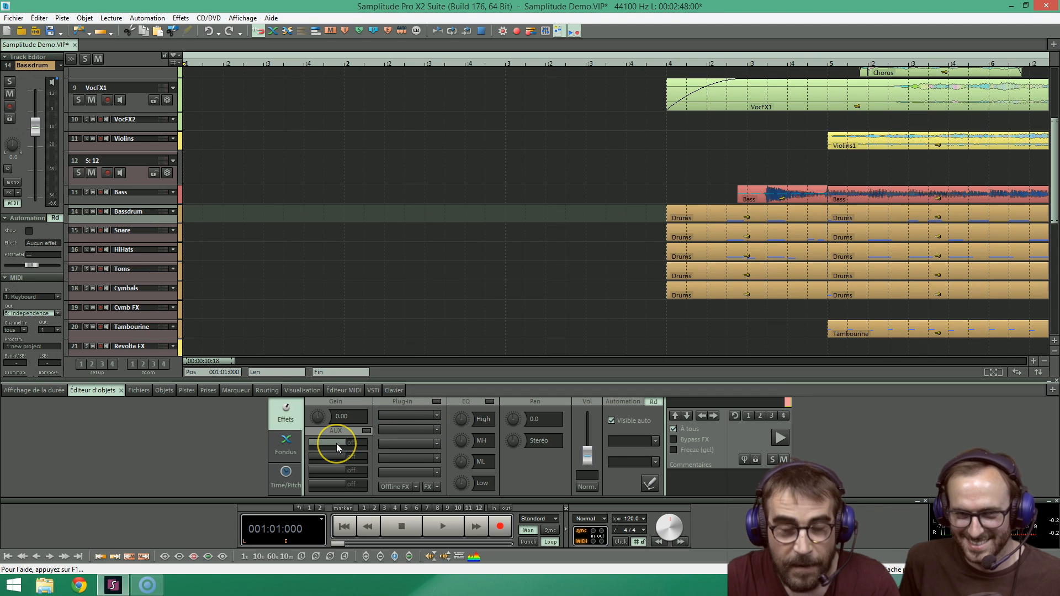
click(400, 434)
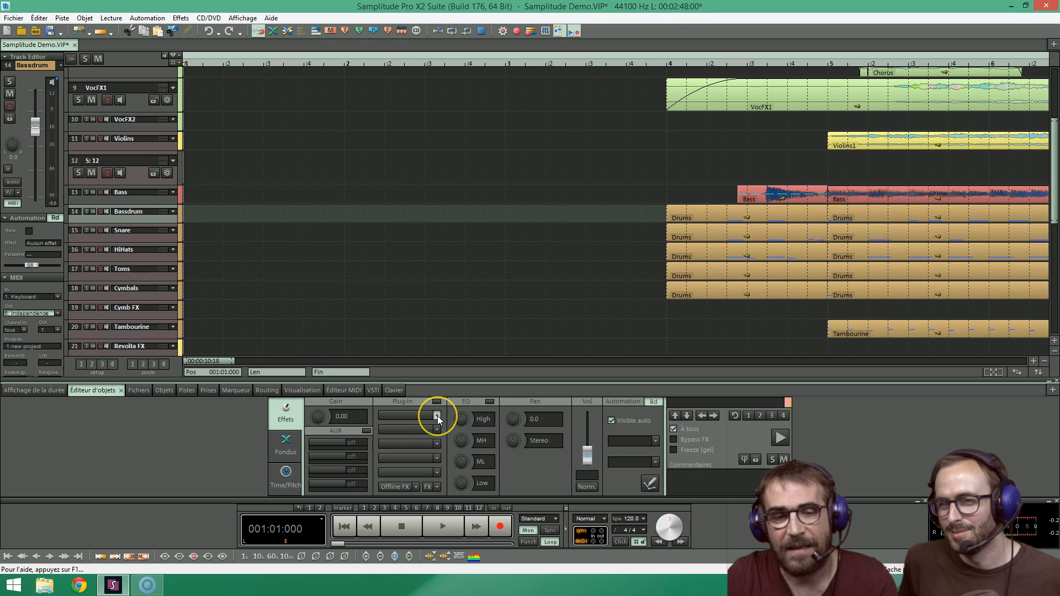
click(726, 209)
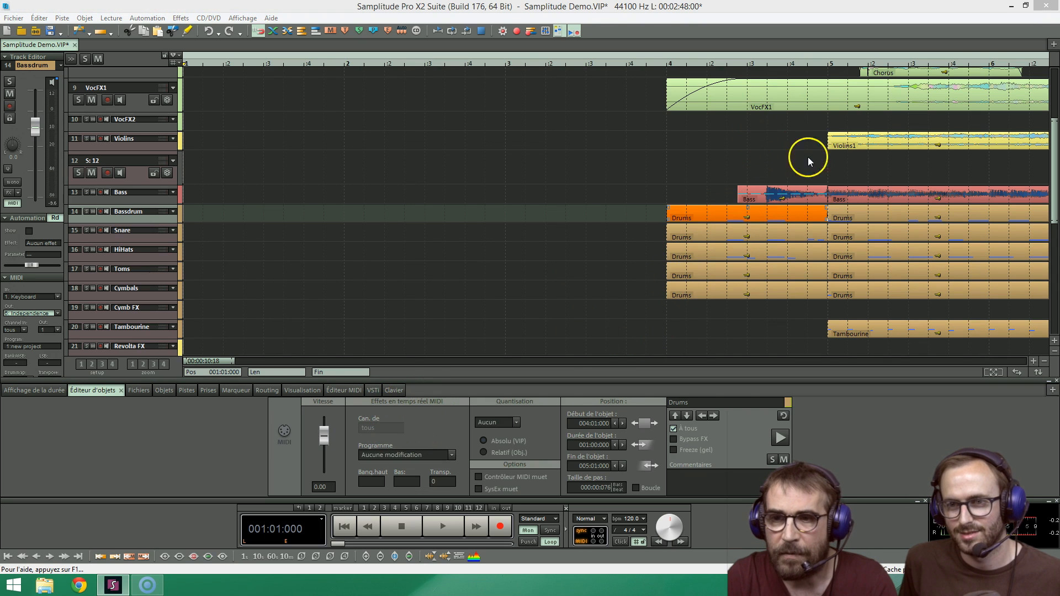
click(877, 145)
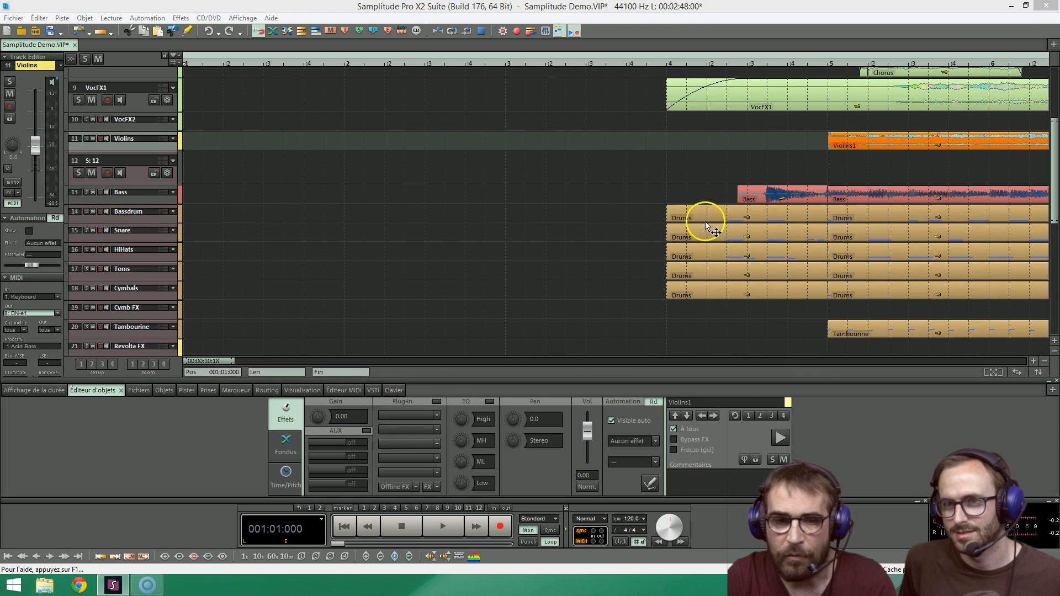
click(437, 415)
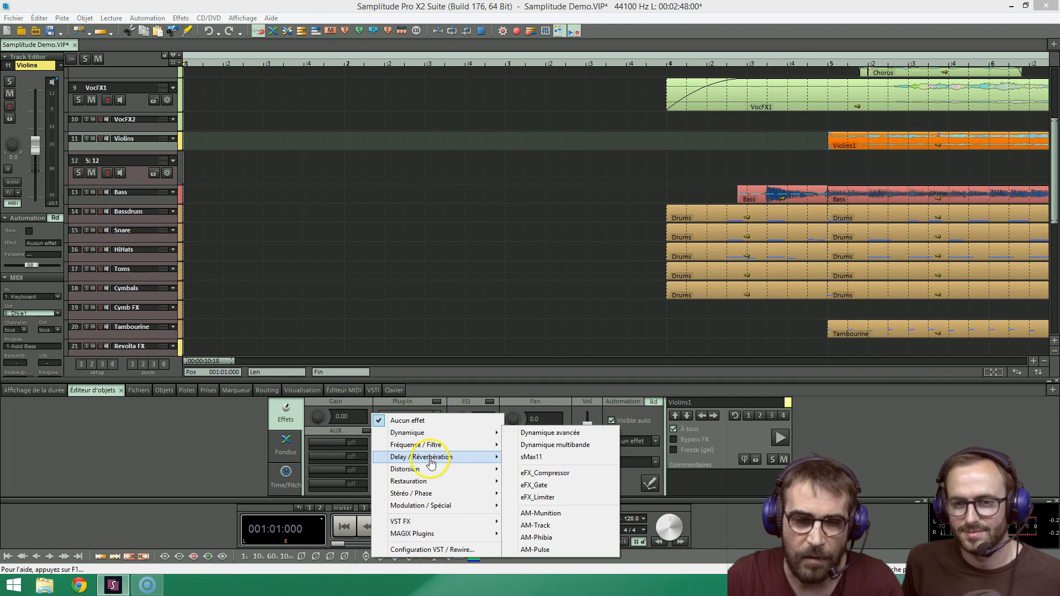
mouse_move(429, 468)
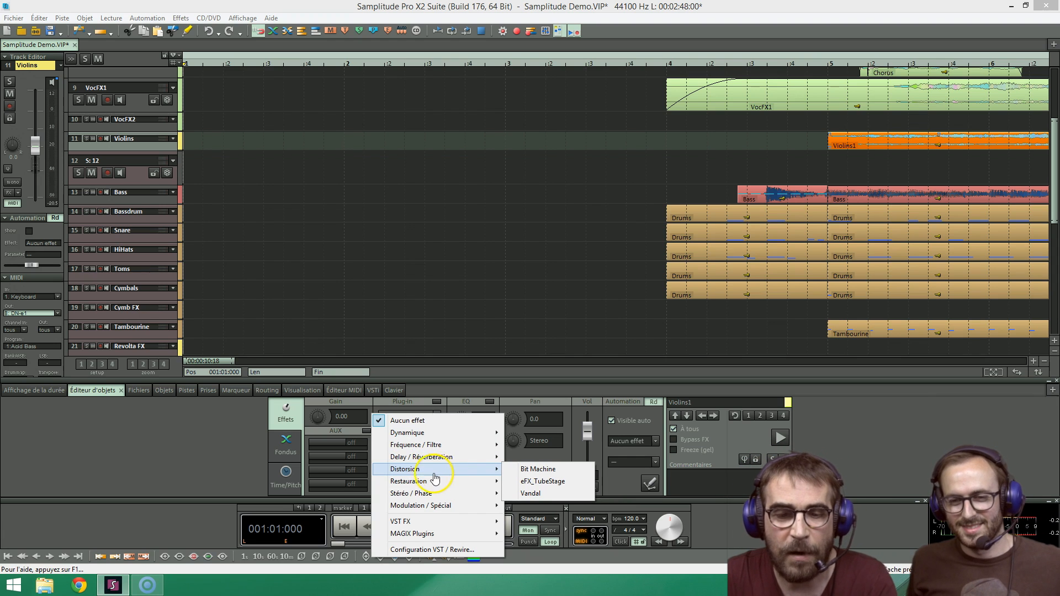
click(551, 470)
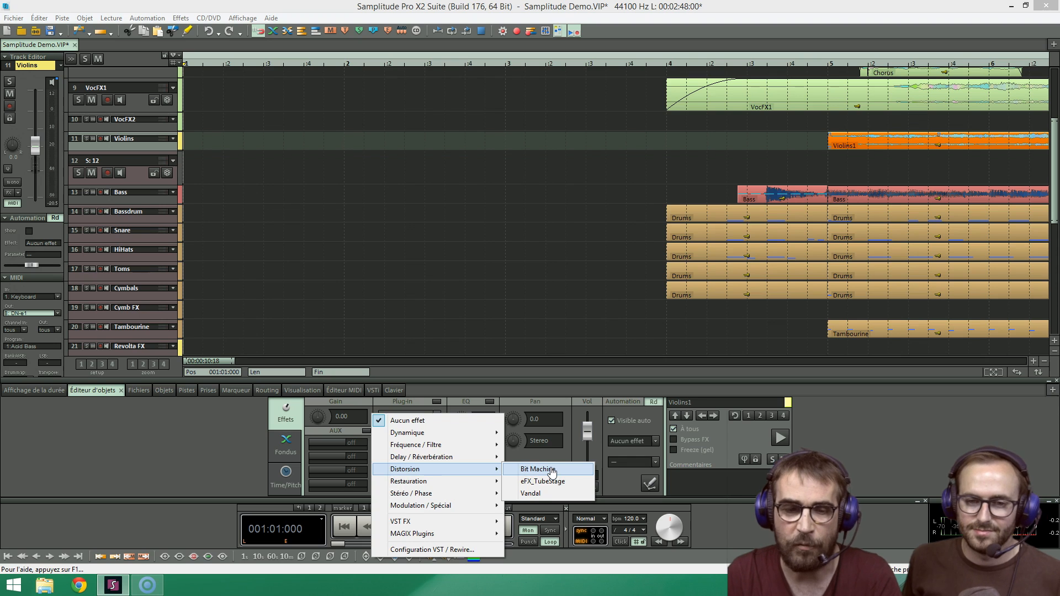
click(551, 470)
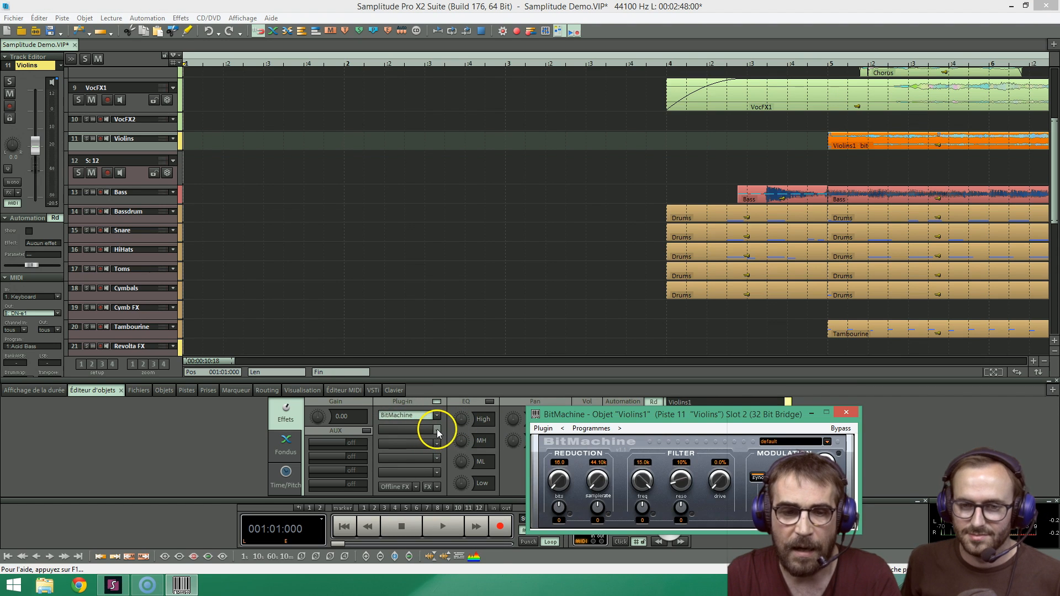
Insert the Echo/Delay/Reverb effect in the second plug-in slot of the Violins1 object and move its window aside.
click(437, 430)
mouse_move(440, 498)
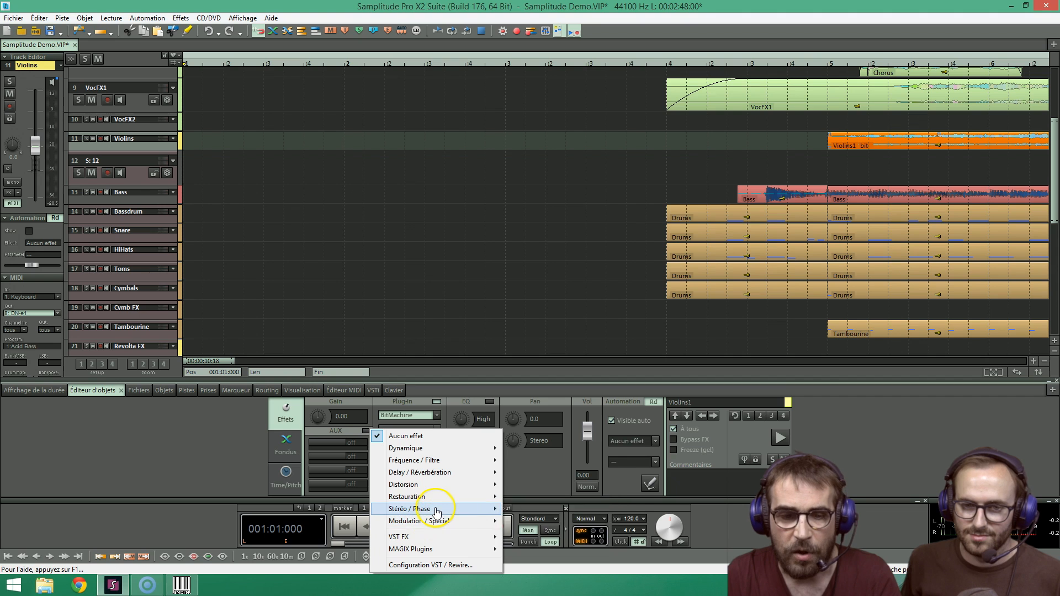
click(535, 469)
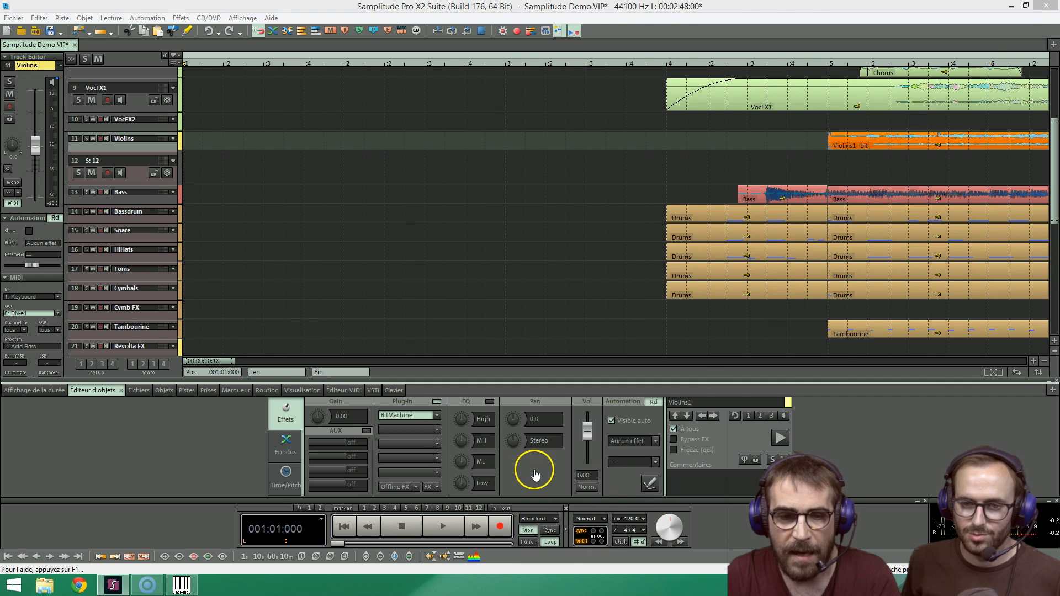
drag(650, 177, 846, 186)
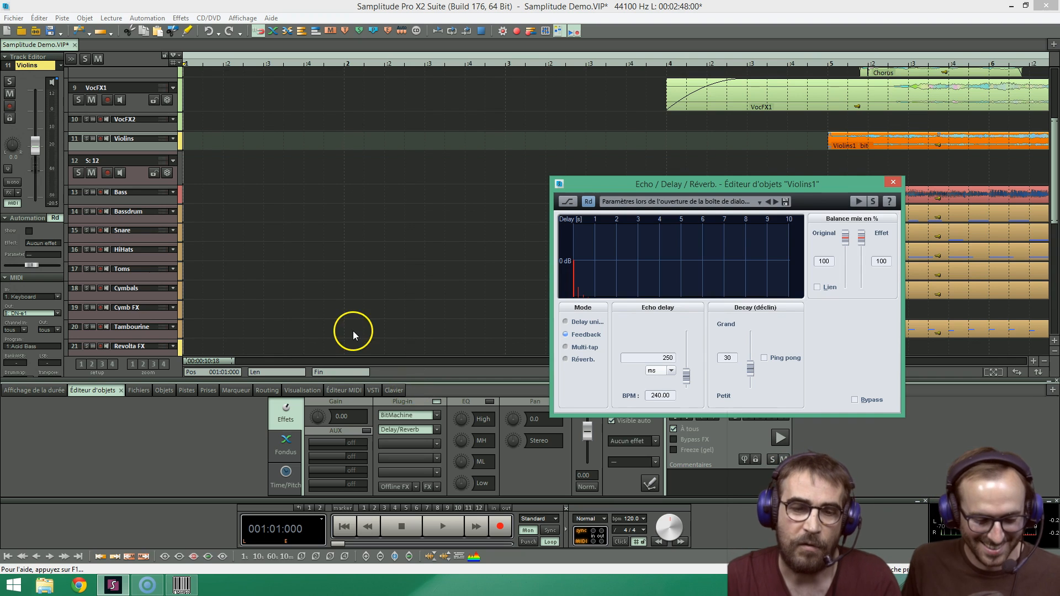
Add the eFX_Compressor dynamics effect in the third plug-in slot of the Violins1 object.
click(435, 417)
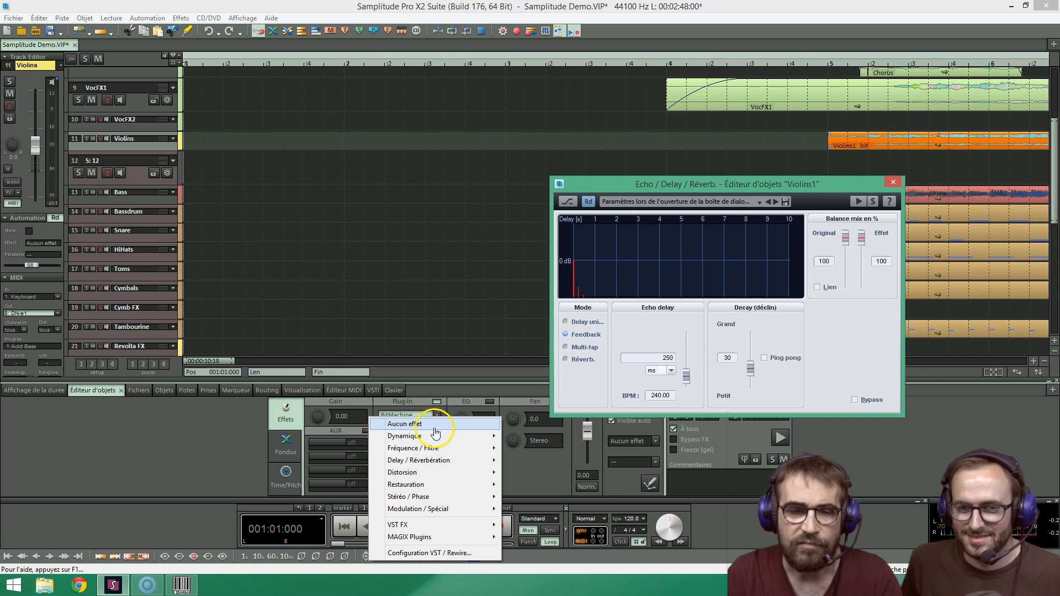
mouse_move(467, 439)
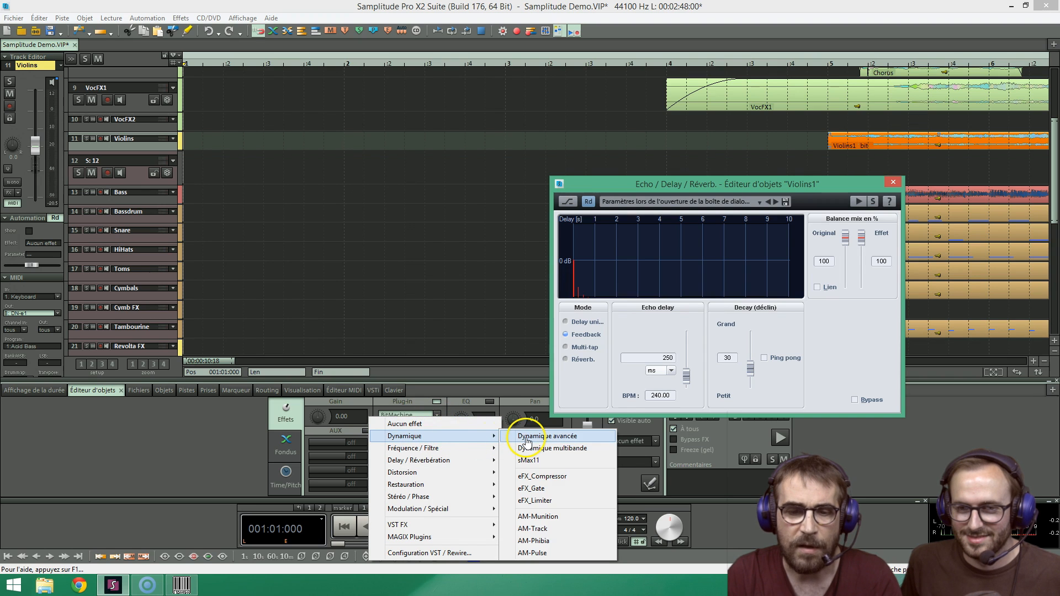
click(534, 476)
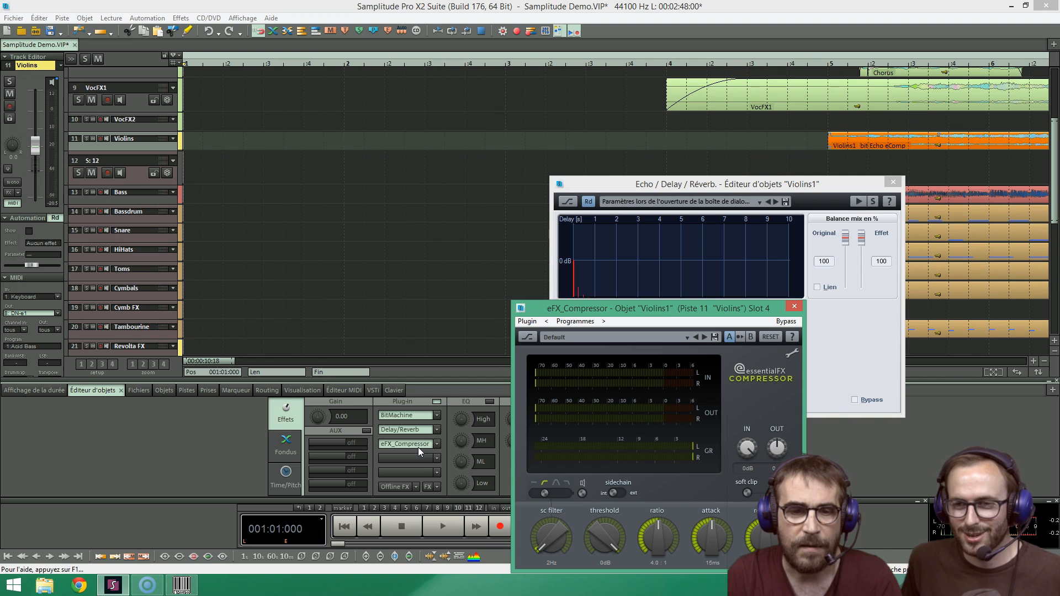
click(434, 416)
click(437, 445)
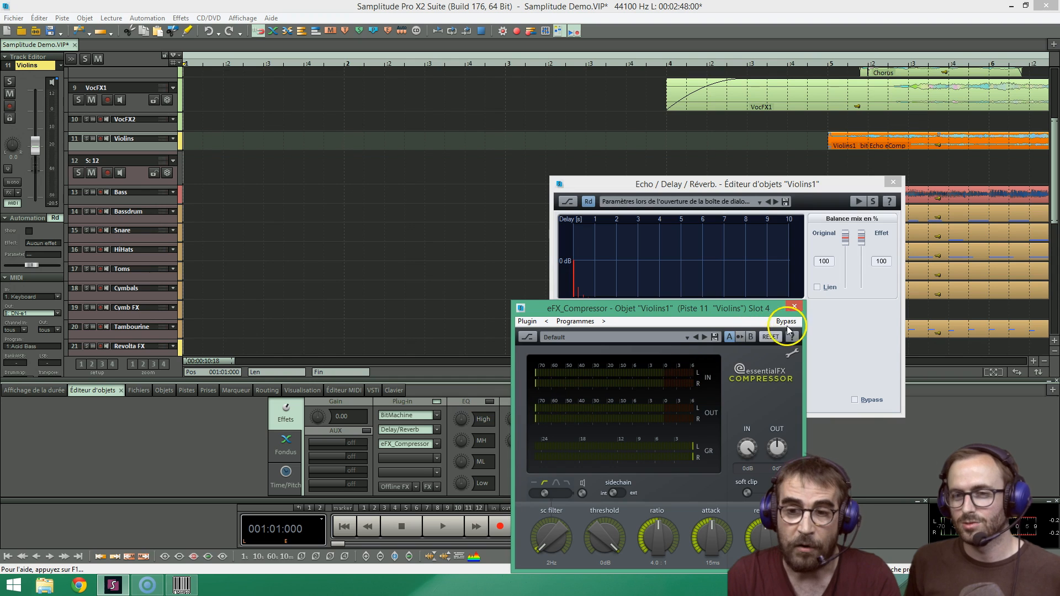
Close the compressor and Echo/Delay/Reverb windows to return to the arrangement.
click(793, 309)
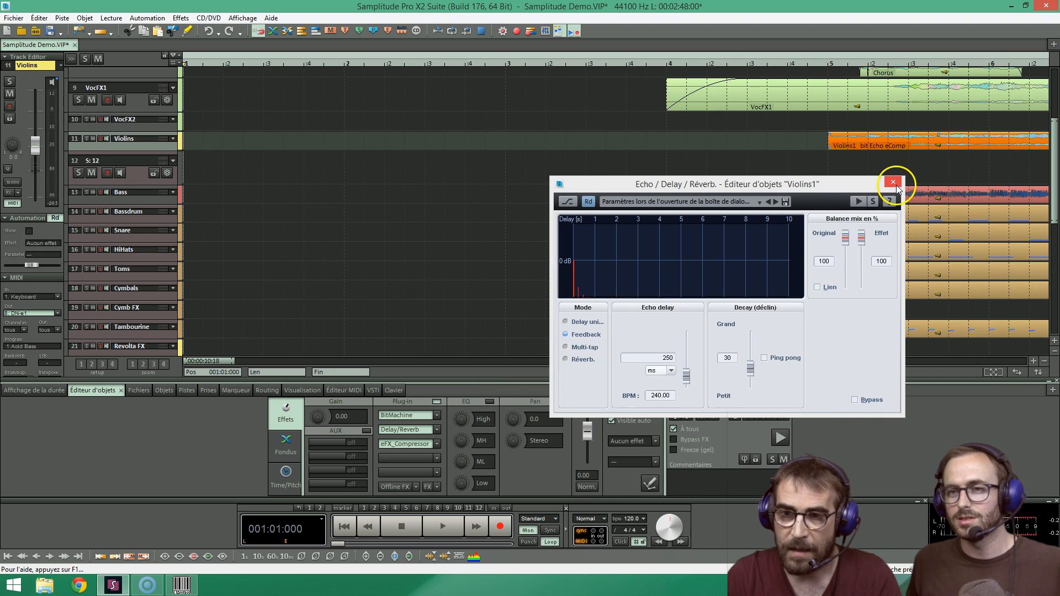
click(894, 181)
drag(211, 360, 210, 360)
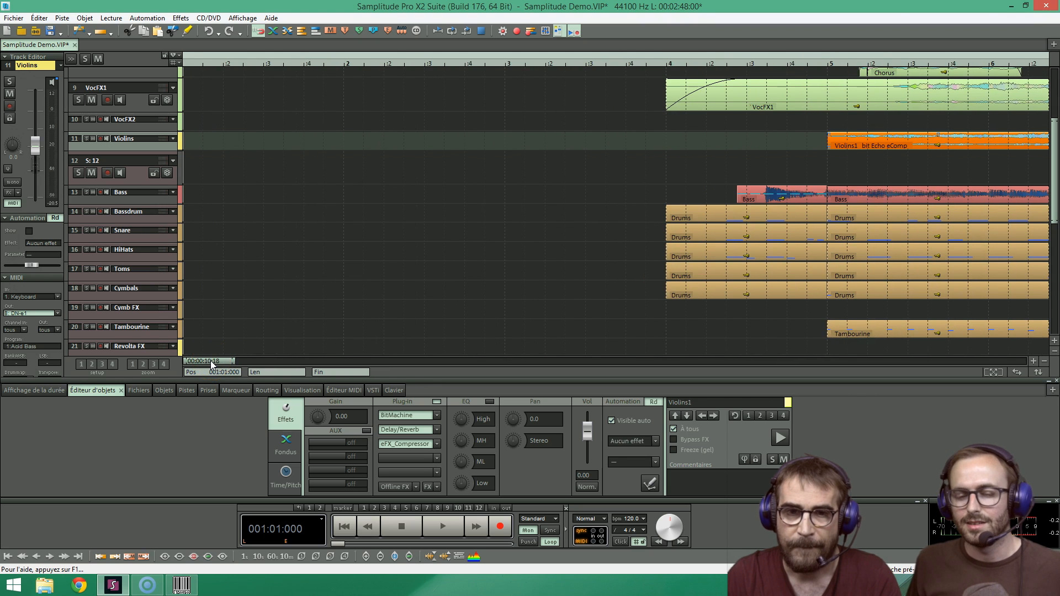